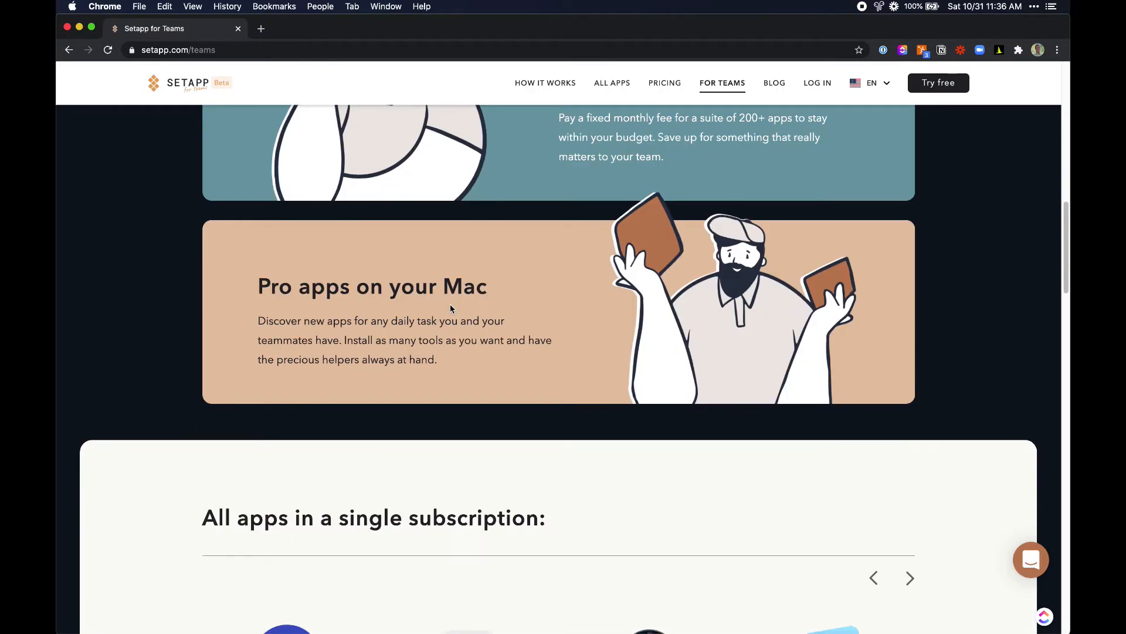
- Look through the Setapp for Teams page, including the client list, per-user pricing and free trial offer
scroll(450, 307, down, 8)
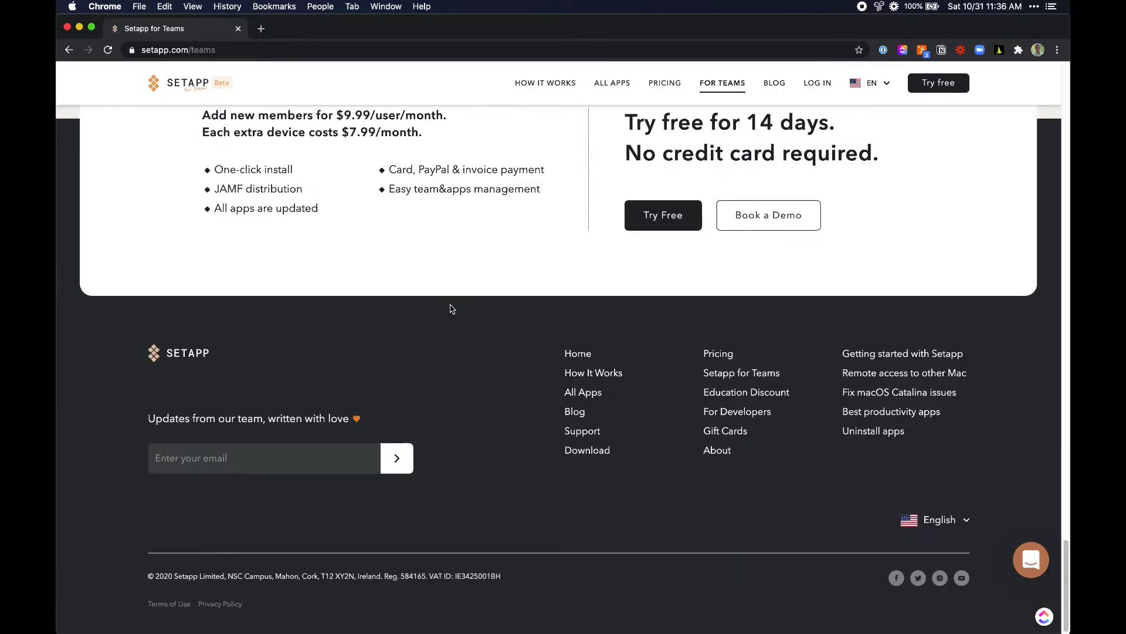
scroll(451, 307, up, 8)
scroll(499, 346, down, 1)
scroll(542, 376, down, 2)
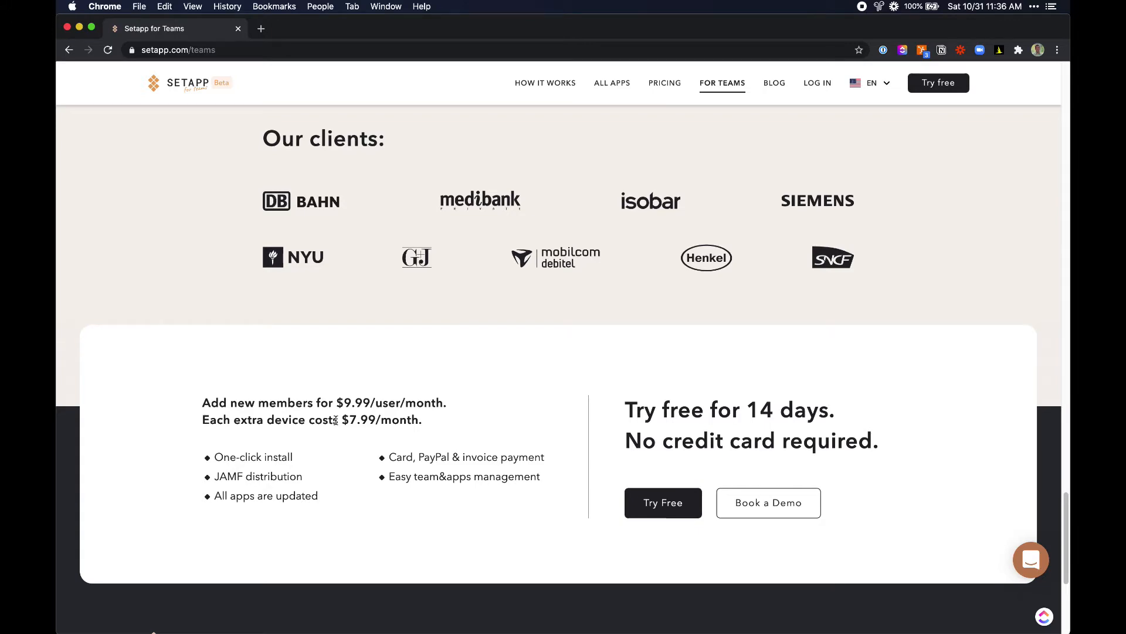
scroll(335, 421, up, 20)
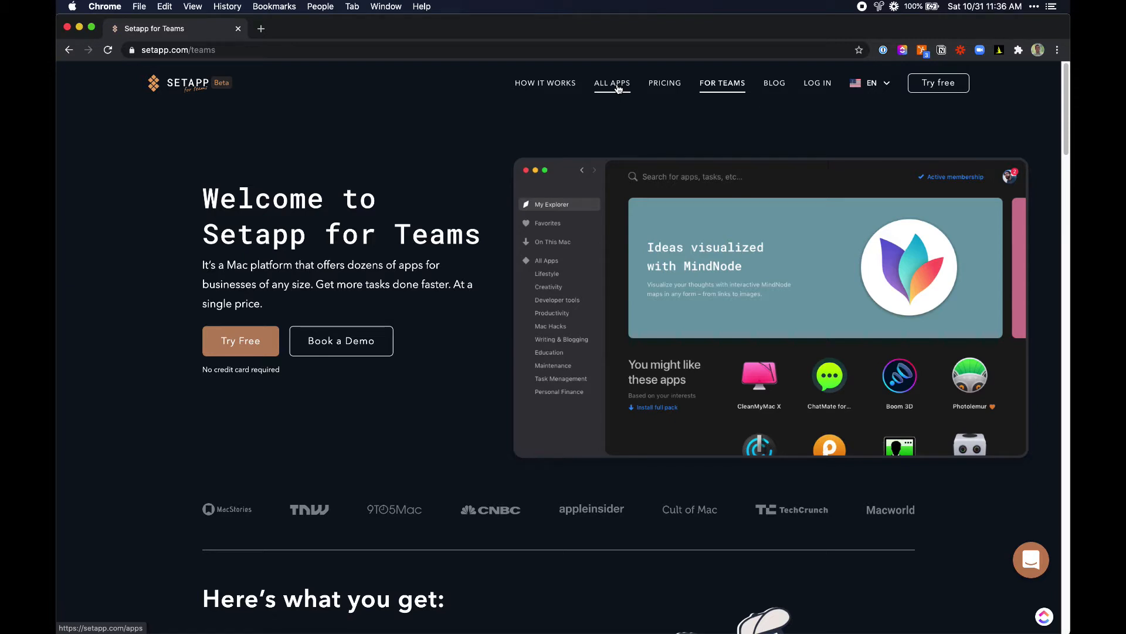
- Open the All Apps catalogue on the Setapp website and skim its Crowd favorites and Newly added sections
click(618, 88)
scroll(718, 349, down, 4)
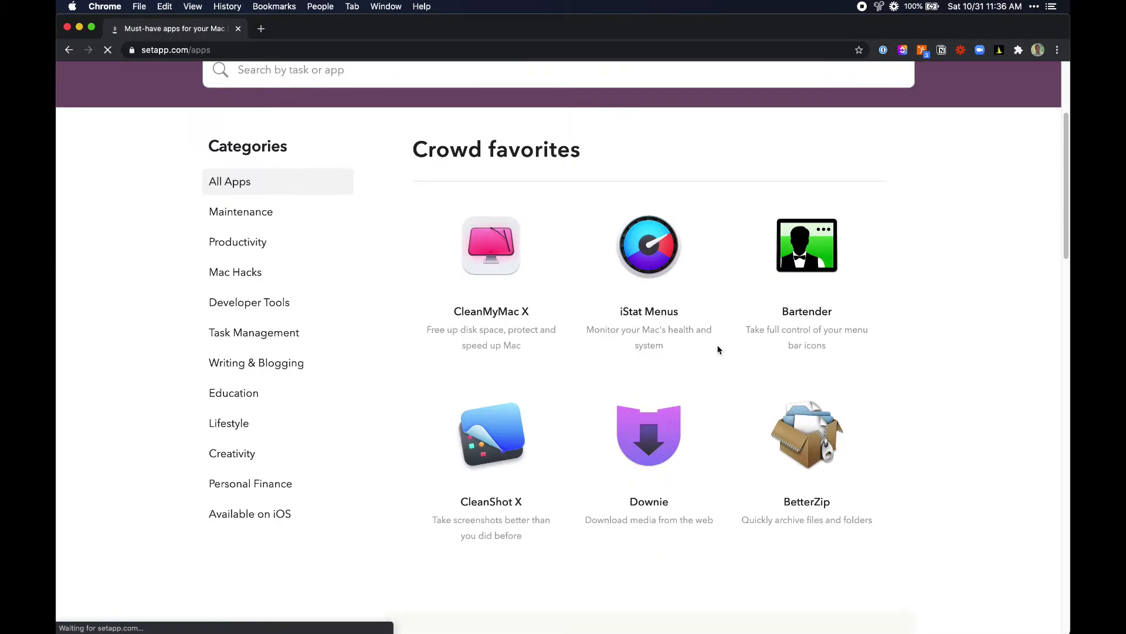
scroll(718, 350, down, 5)
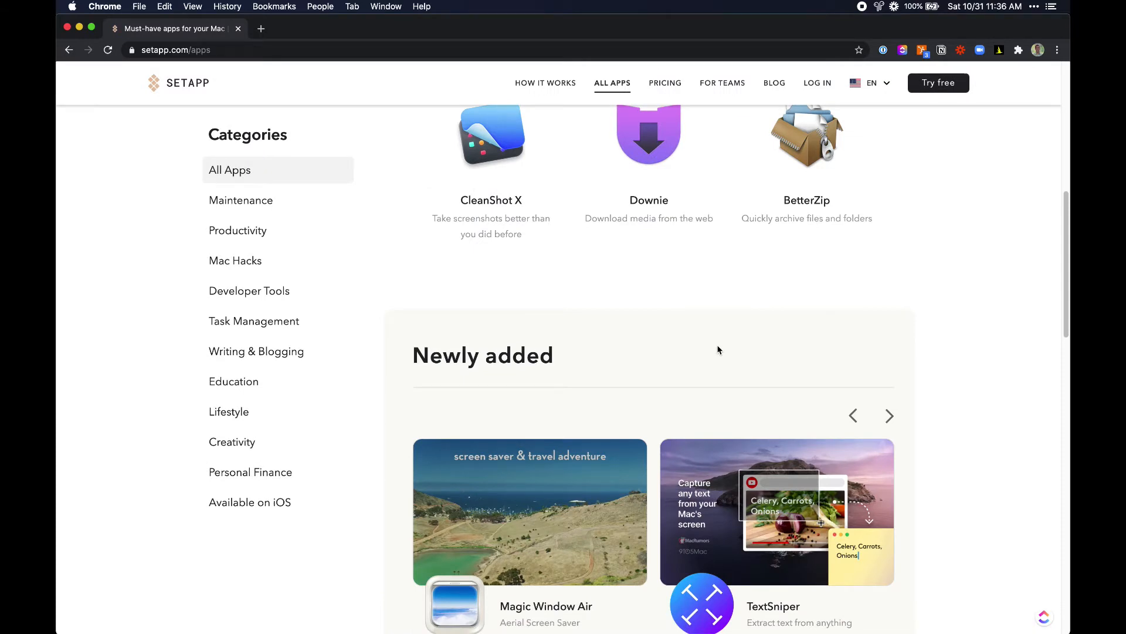
scroll(719, 350, up, 5)
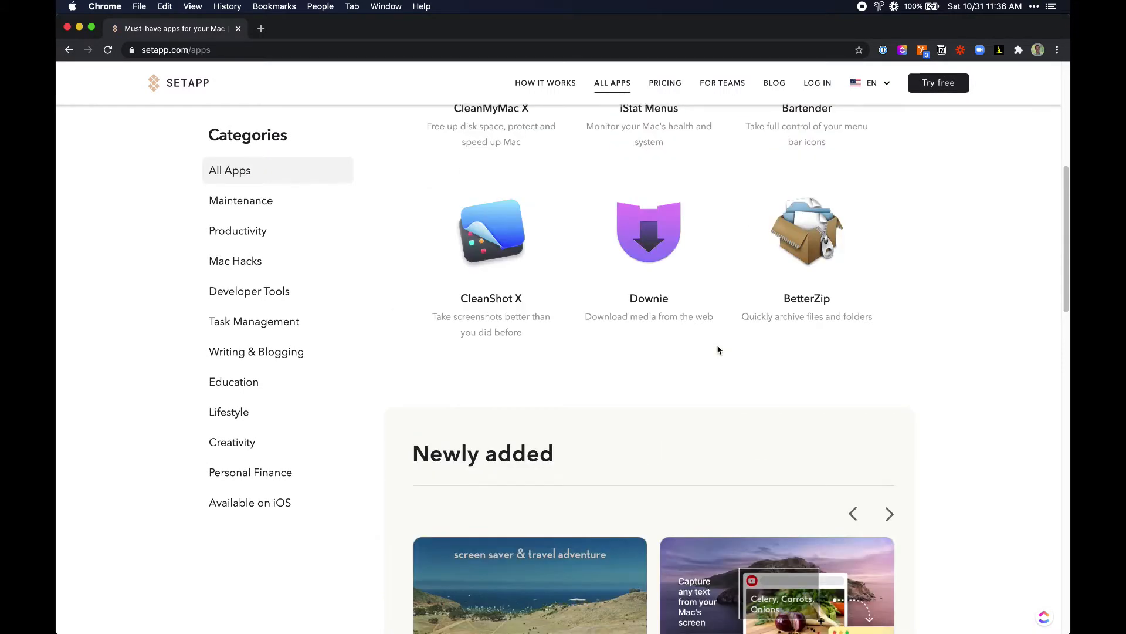
scroll(718, 350, up, 4)
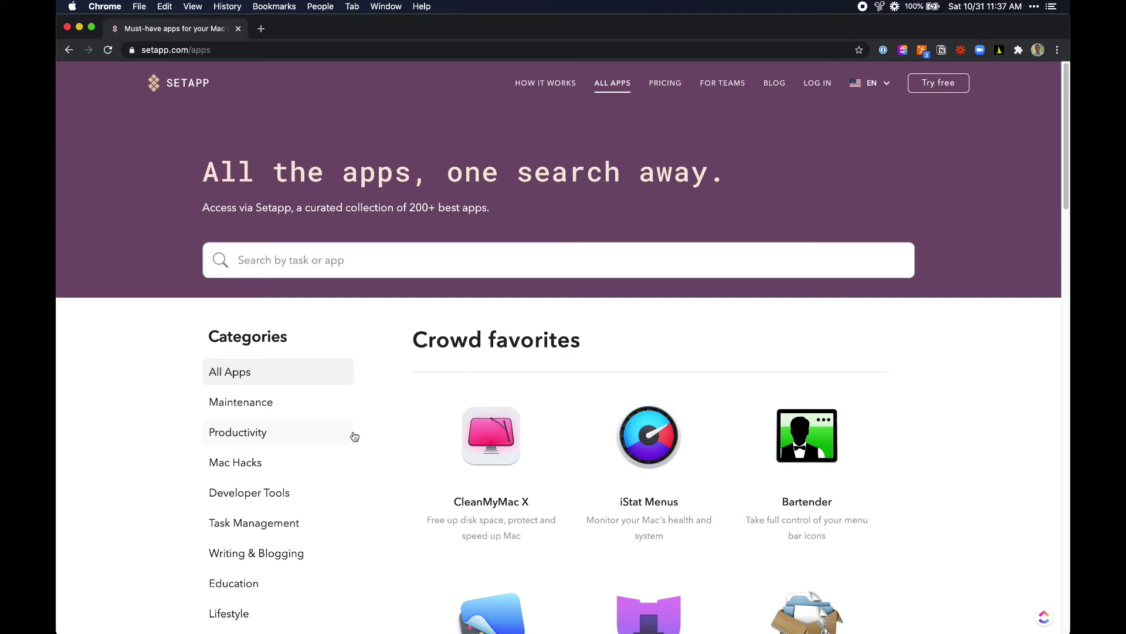
- Examine the app categories, the Crowd favorites and the Newly added apps in the online catalogue
scroll(354, 436, down, 1)
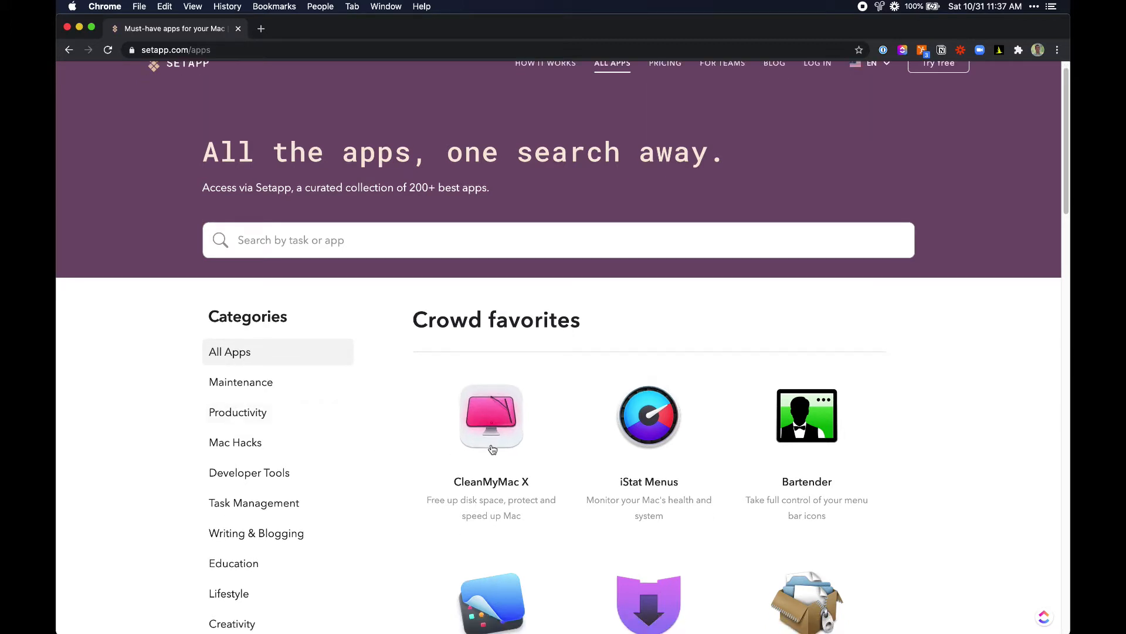
scroll(489, 435, down, 1)
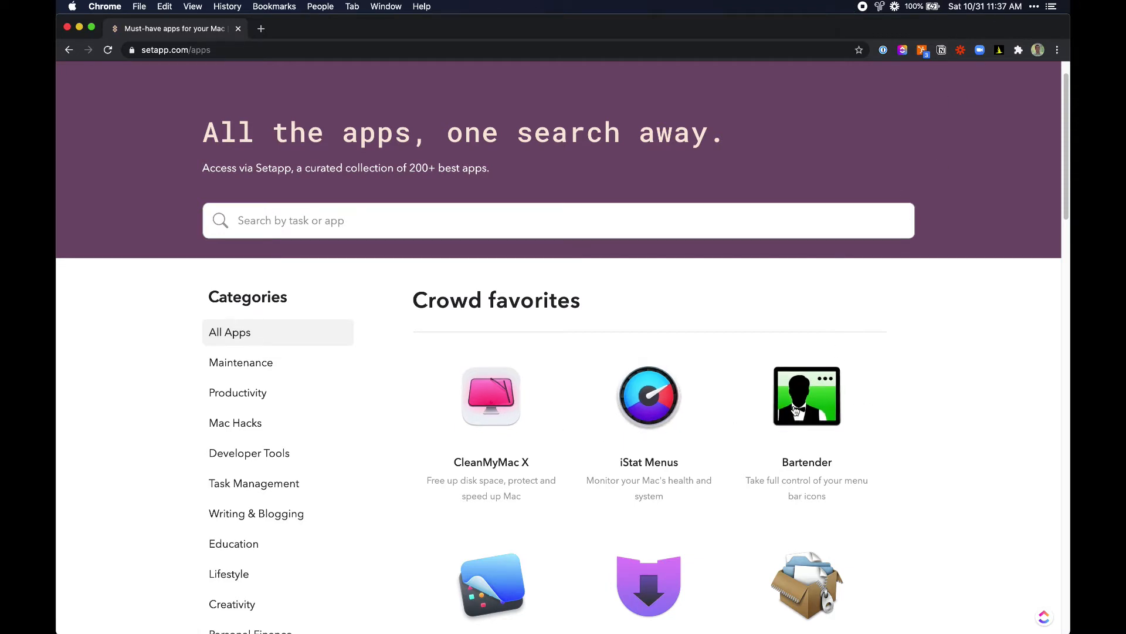
scroll(795, 410, down, 1)
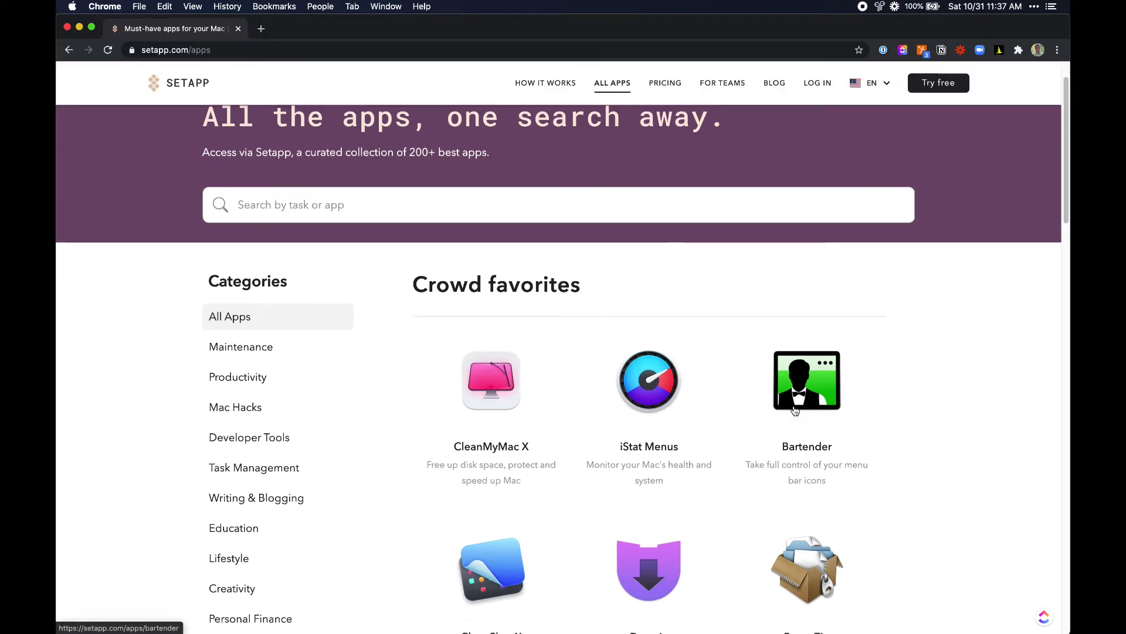
scroll(795, 410, down, 3)
scroll(795, 410, down, 3)
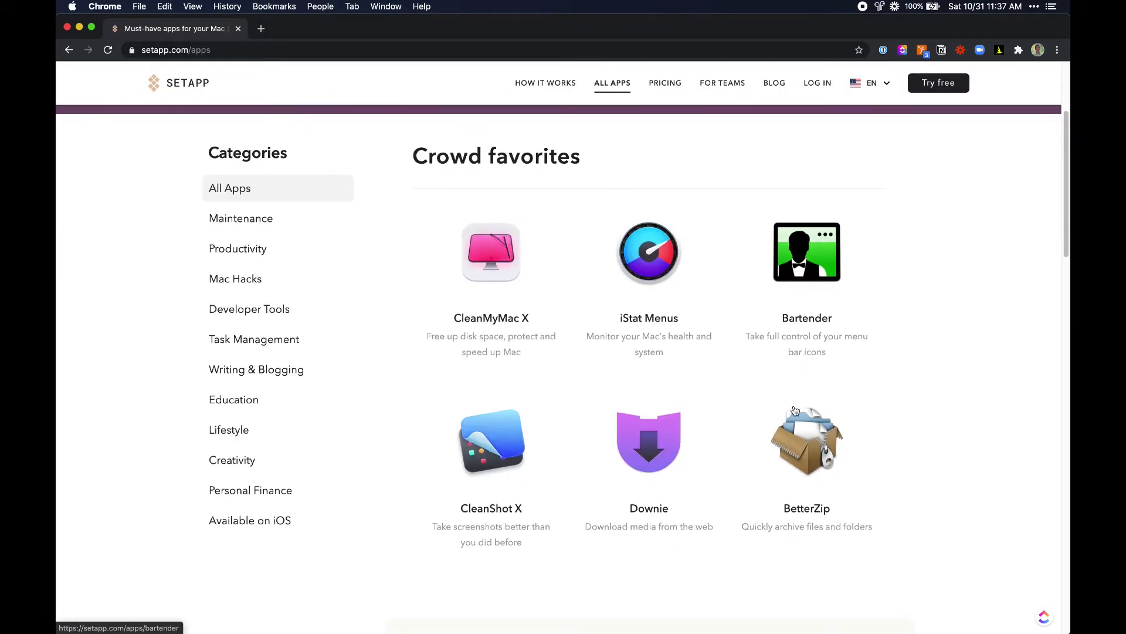
scroll(504, 404, down, 10)
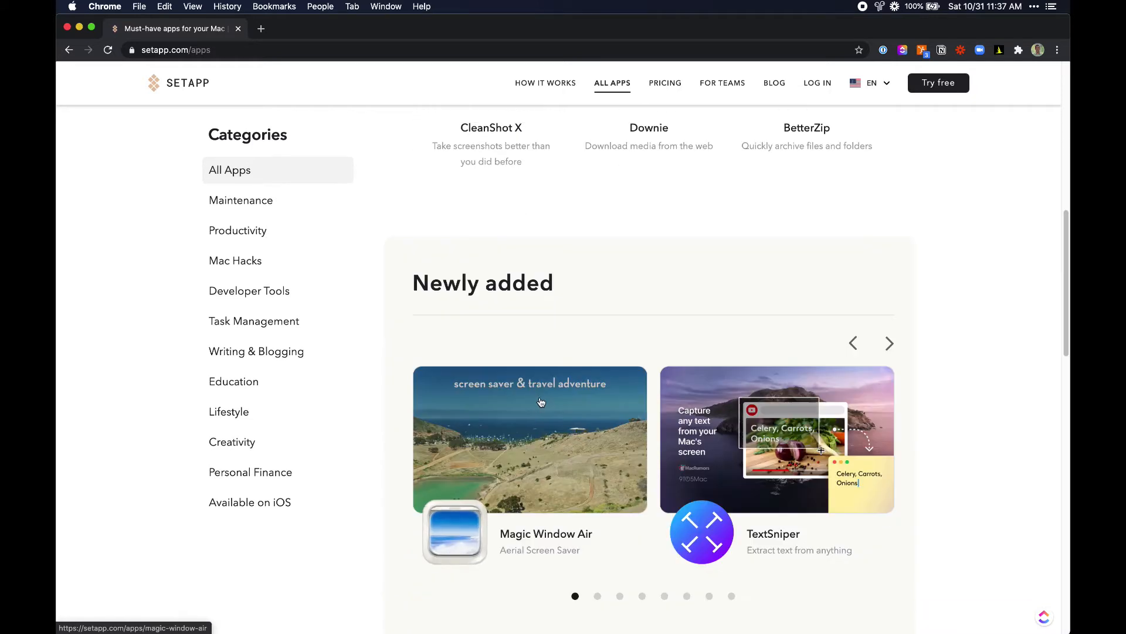
scroll(541, 402, up, 2)
scroll(541, 402, up, 10)
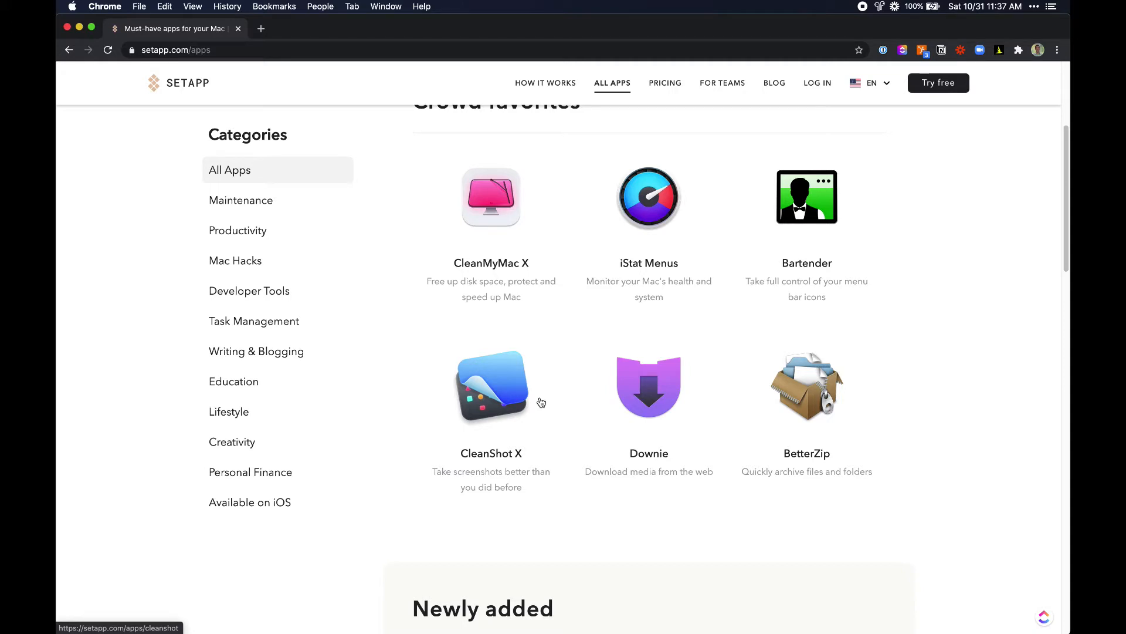
scroll(547, 401, up, 4)
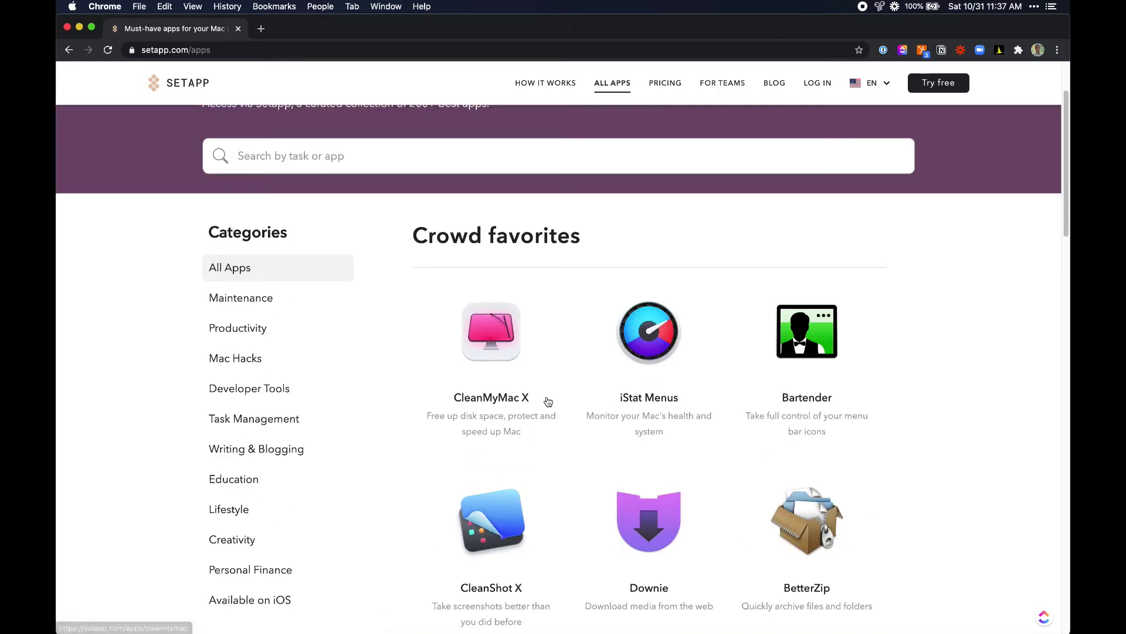
- Switch to the Setapp desktop app, view My Explorer, and look through the apps installed on this Mac
key(super+Tab)
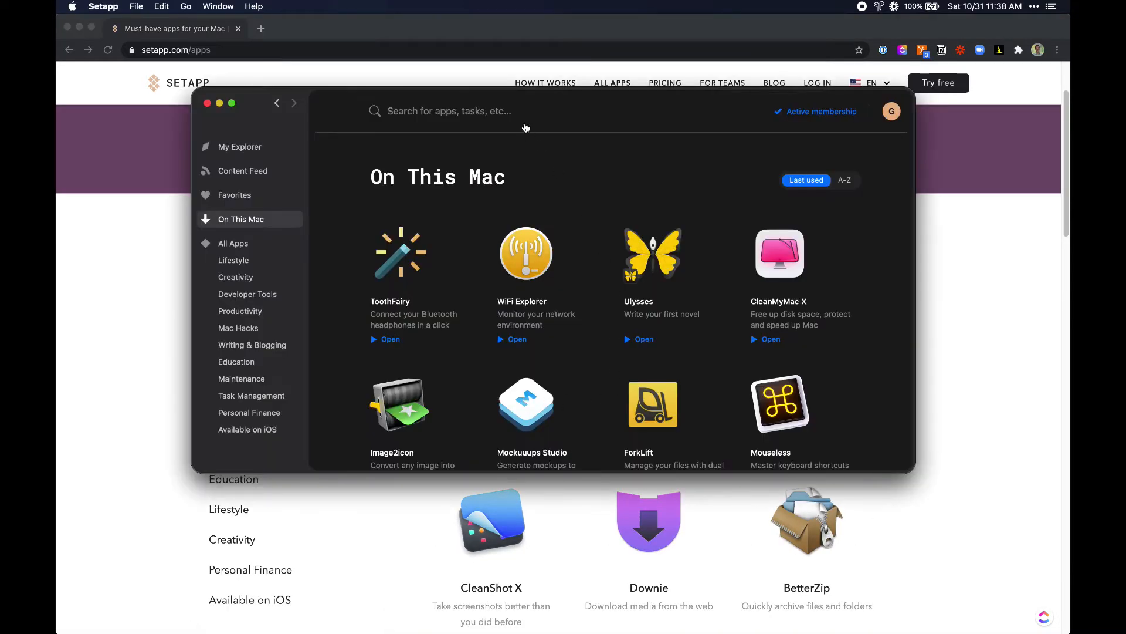
click(256, 151)
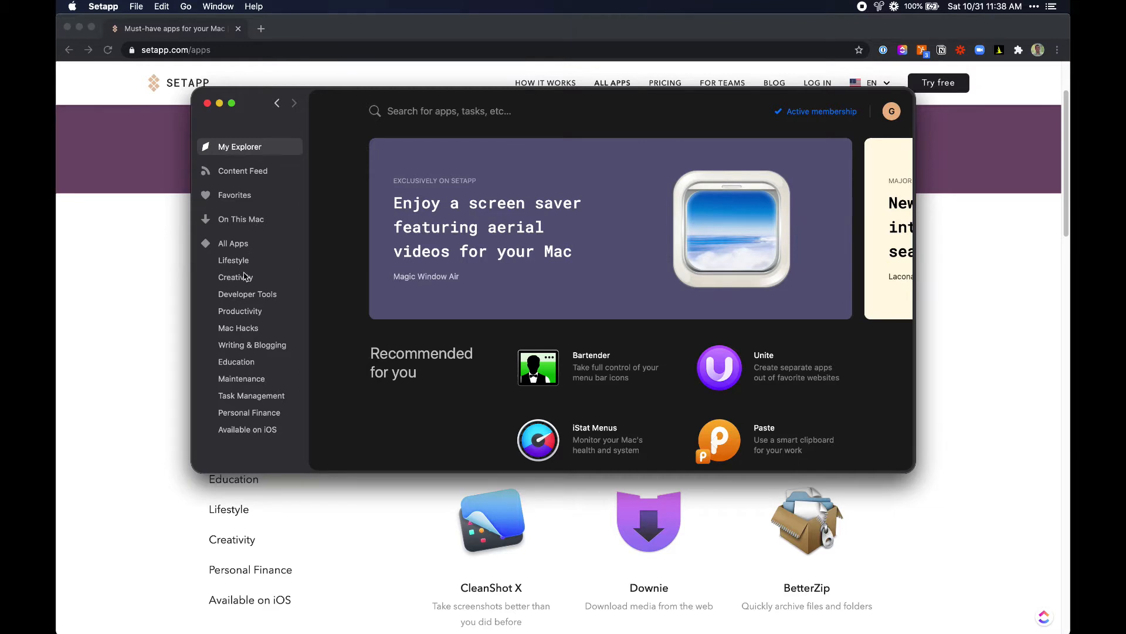
click(249, 221)
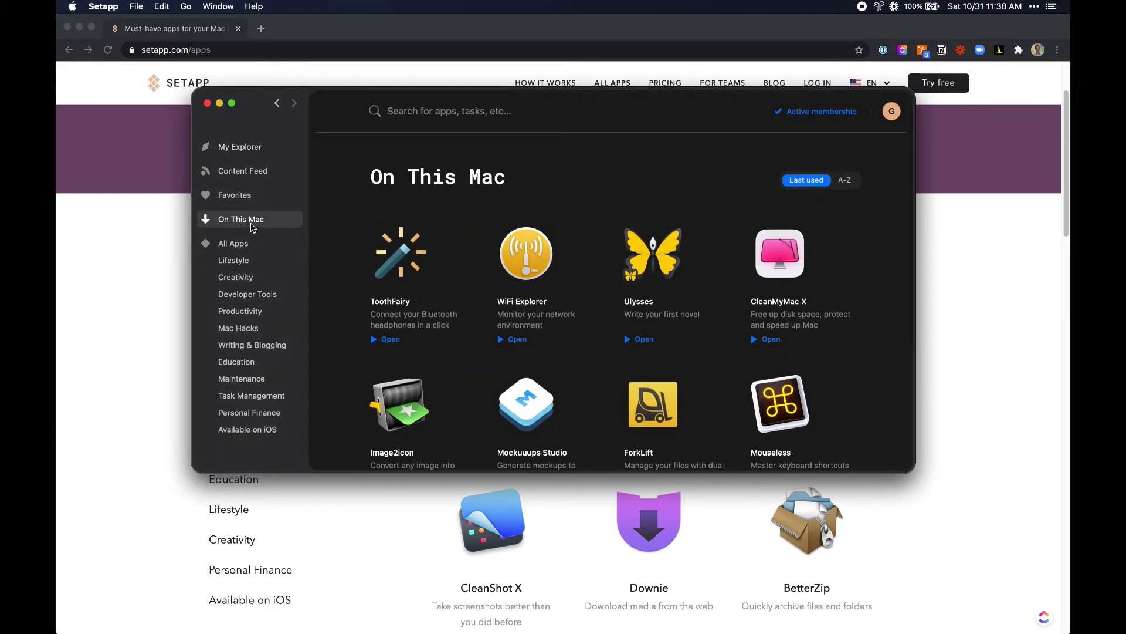
scroll(330, 251, down, 1)
scroll(330, 251, down, 3)
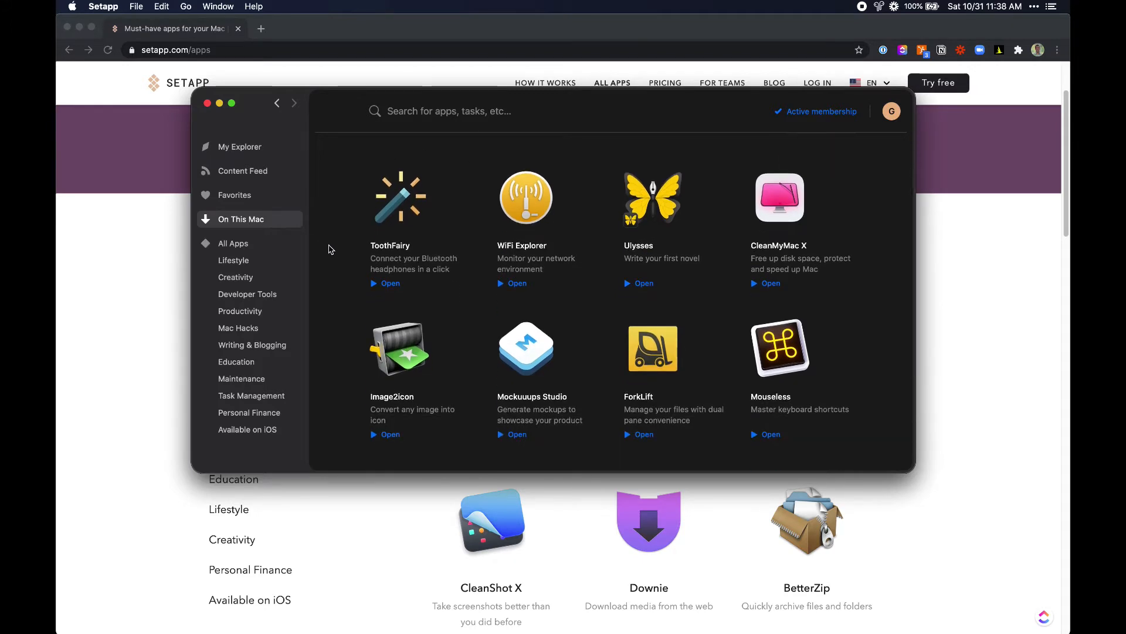
scroll(330, 250, down, 2)
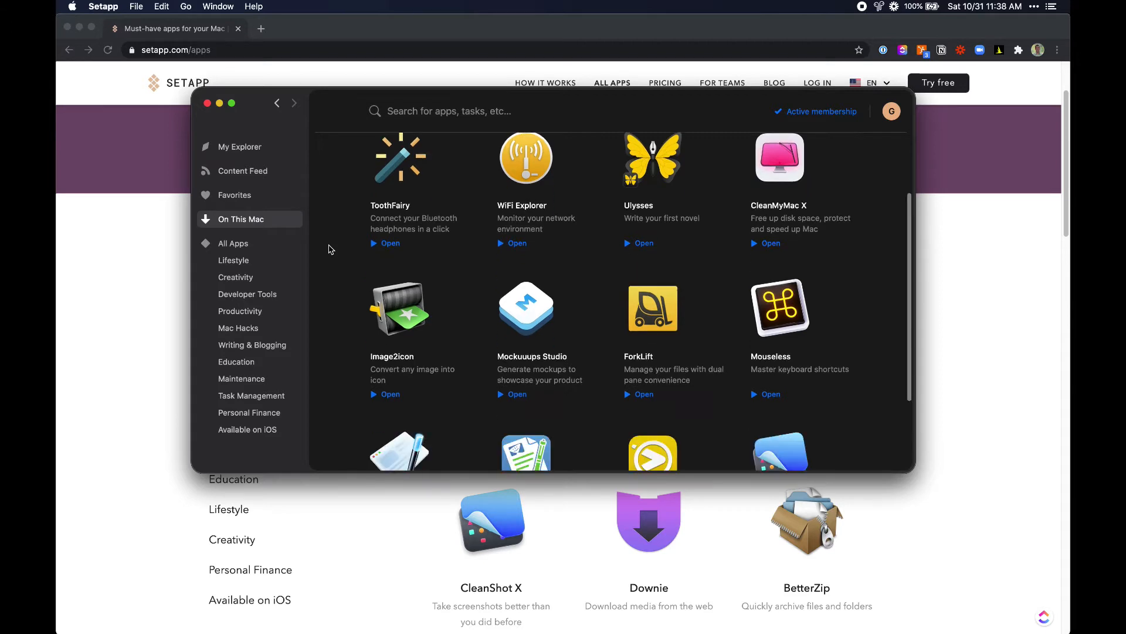
scroll(329, 249, down, 3)
scroll(330, 250, up, 4)
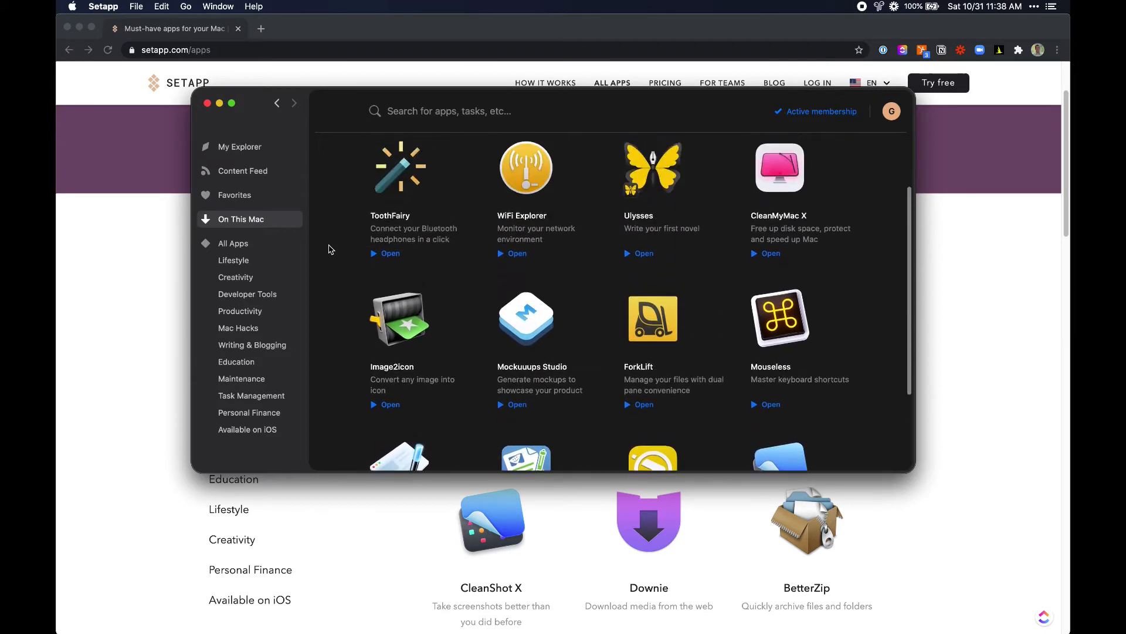
scroll(330, 250, up, 3)
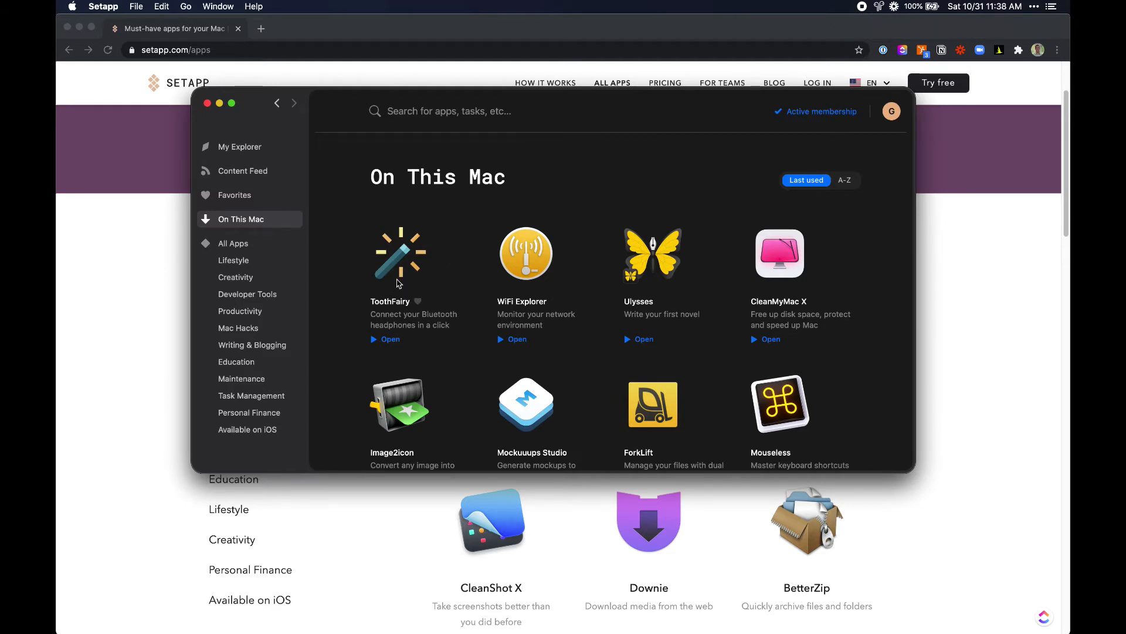
- View the CleanMyMac X details page, read its description, and return to the installed apps
click(777, 271)
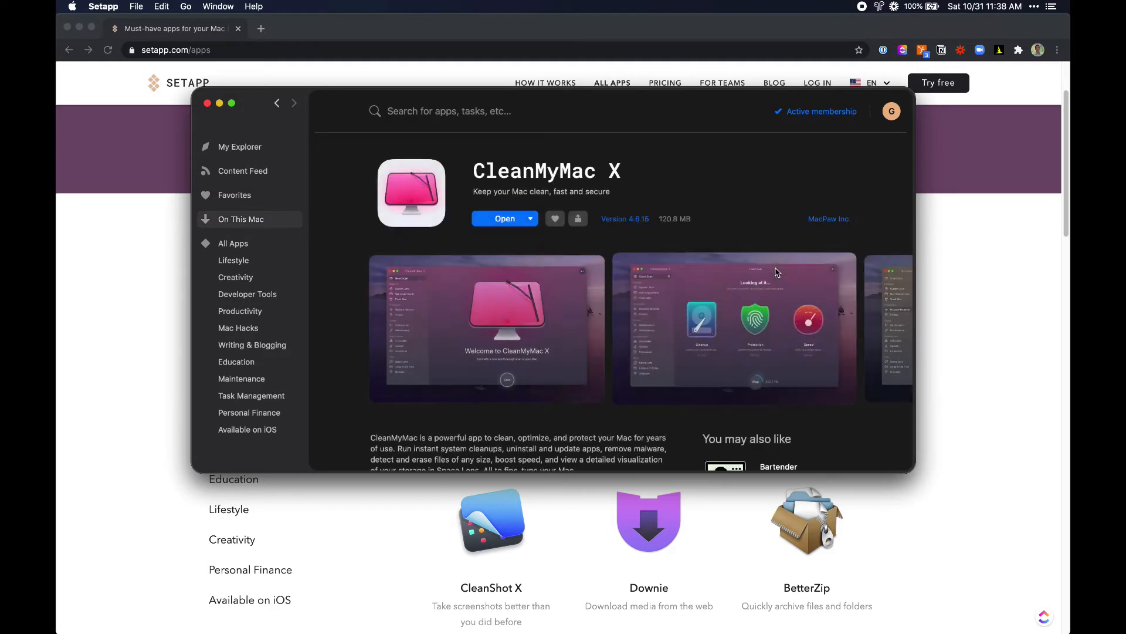
scroll(598, 366, down, 2)
scroll(598, 366, down, 4)
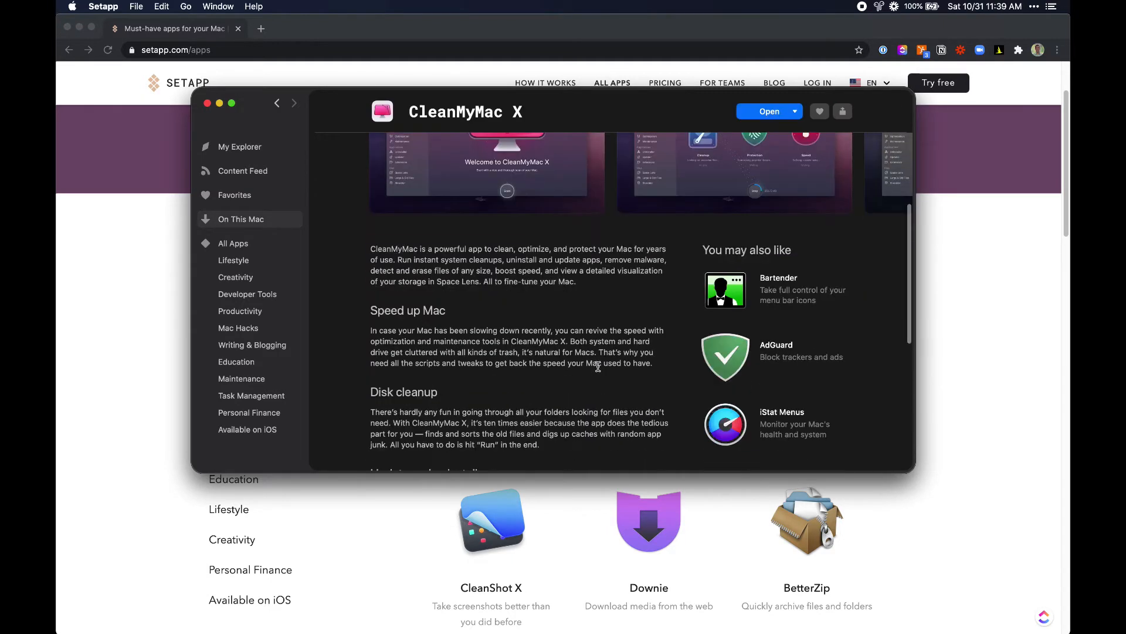
scroll(598, 366, down, 3)
scroll(598, 366, up, 8)
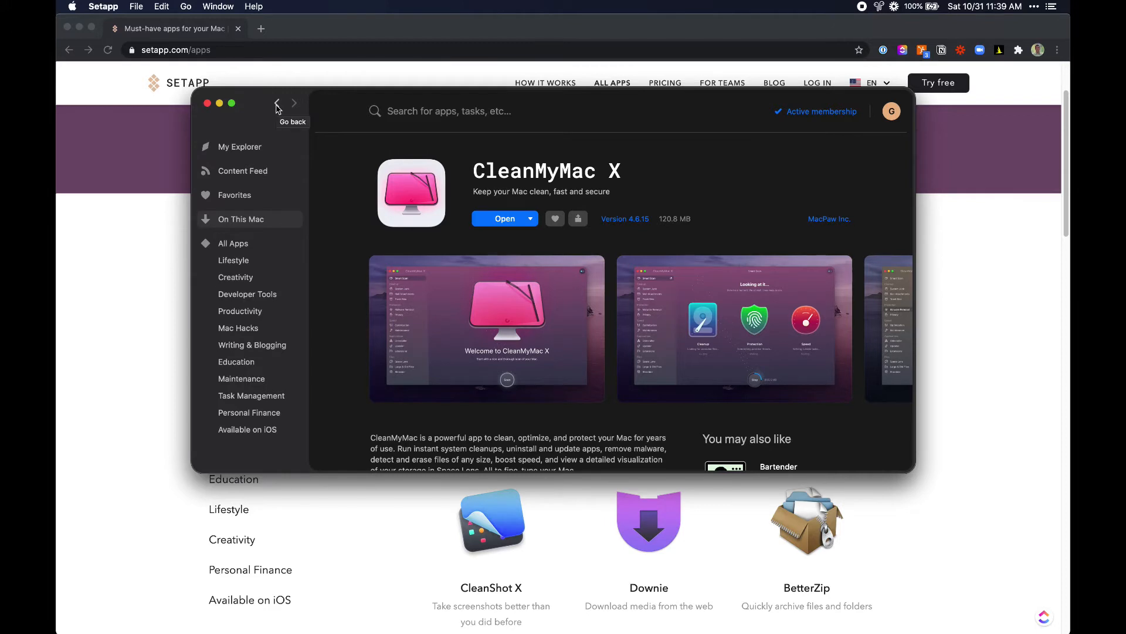
click(277, 105)
- Review the installed apps from ForkLift and Mouseless through Coherence X, PDFpen, Lacona and CleanShot X
scroll(675, 345, down, 2)
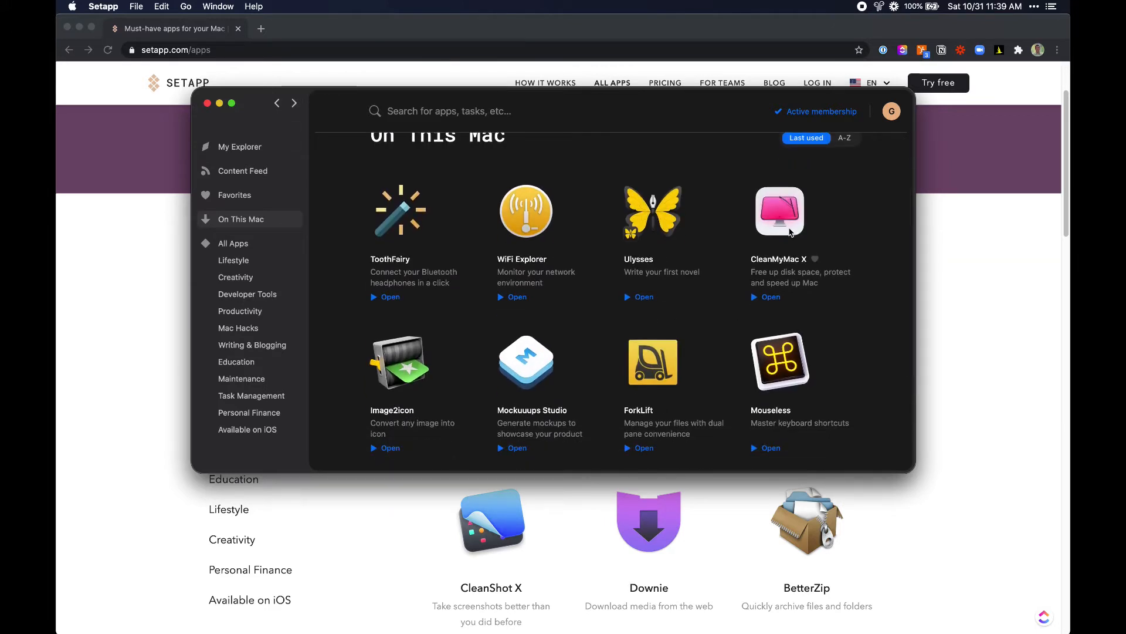
scroll(676, 349, down, 5)
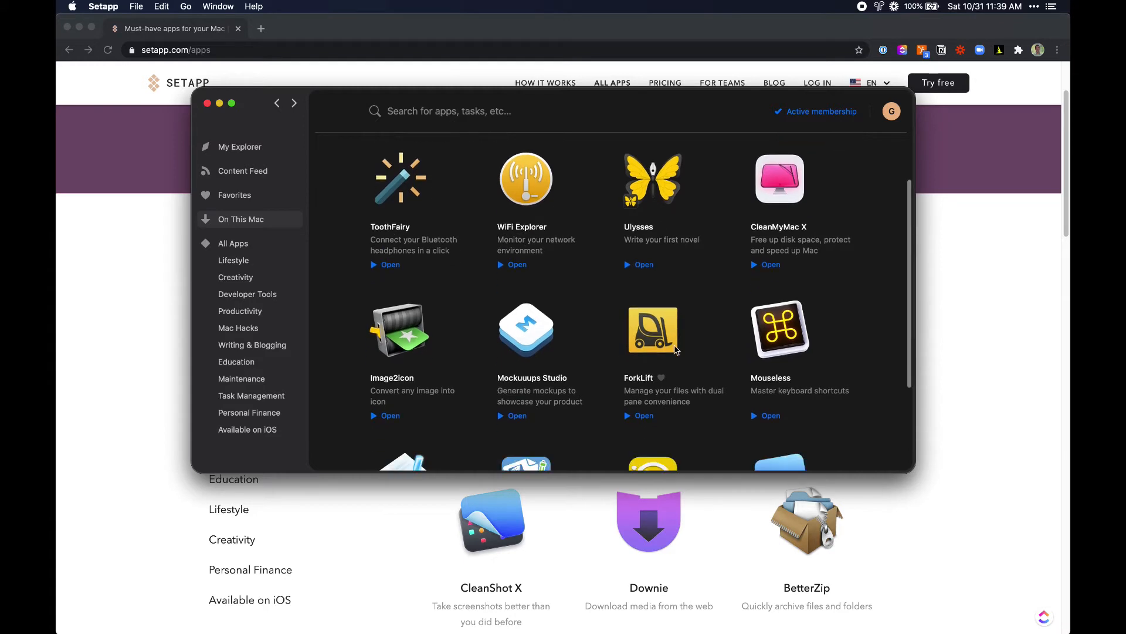
scroll(676, 349, down, 1)
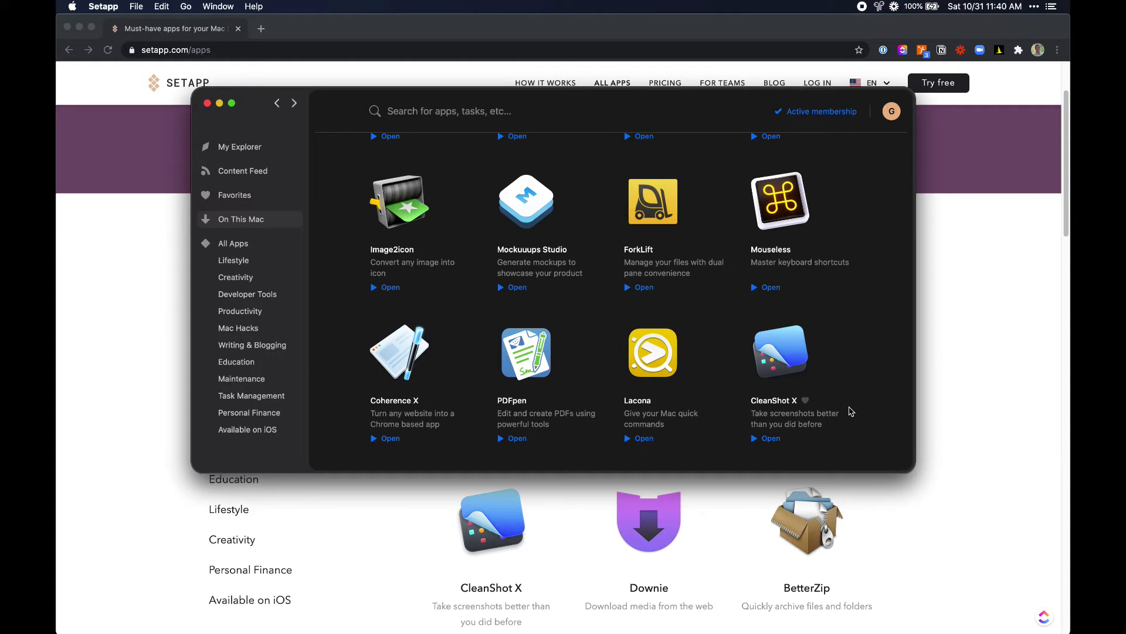
scroll(850, 372, up, 1)
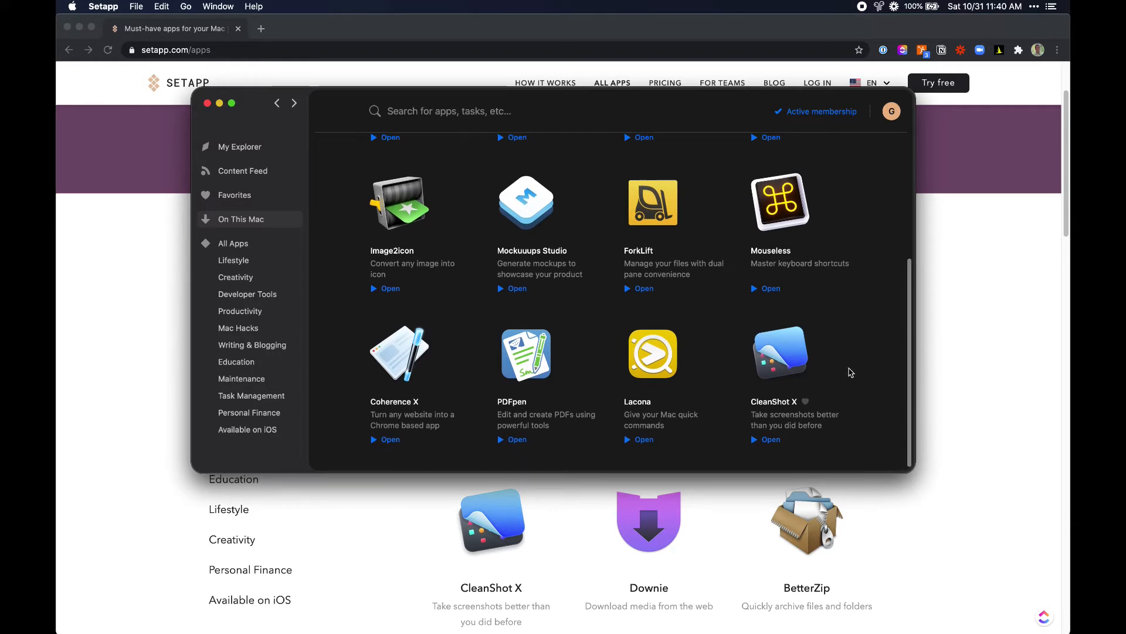
scroll(850, 364, up, 2)
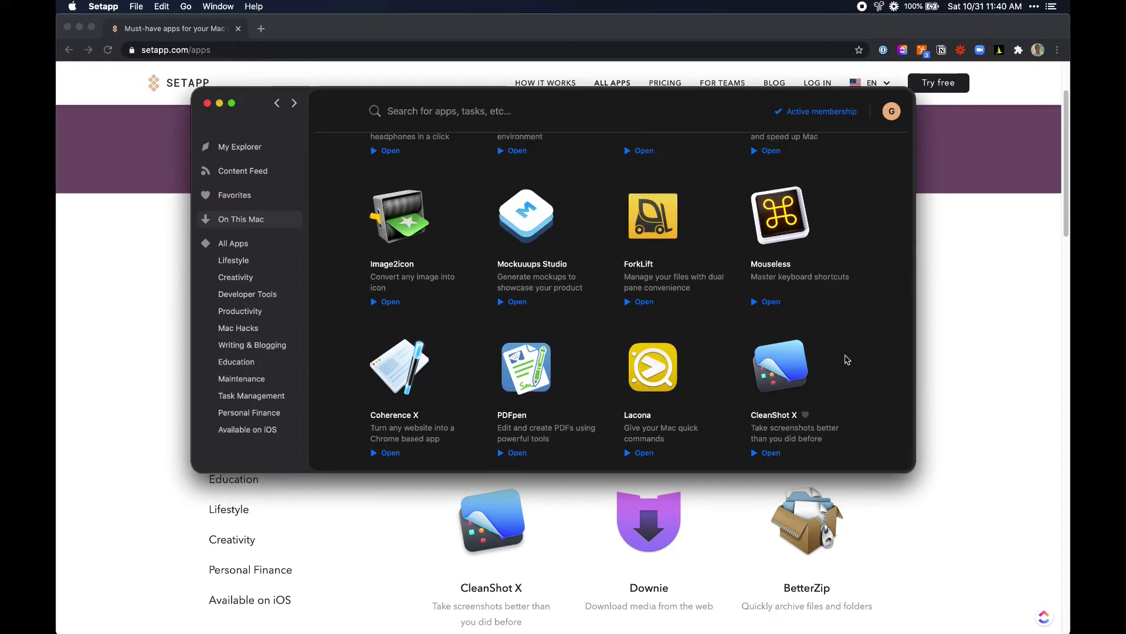
scroll(848, 360, down, 3)
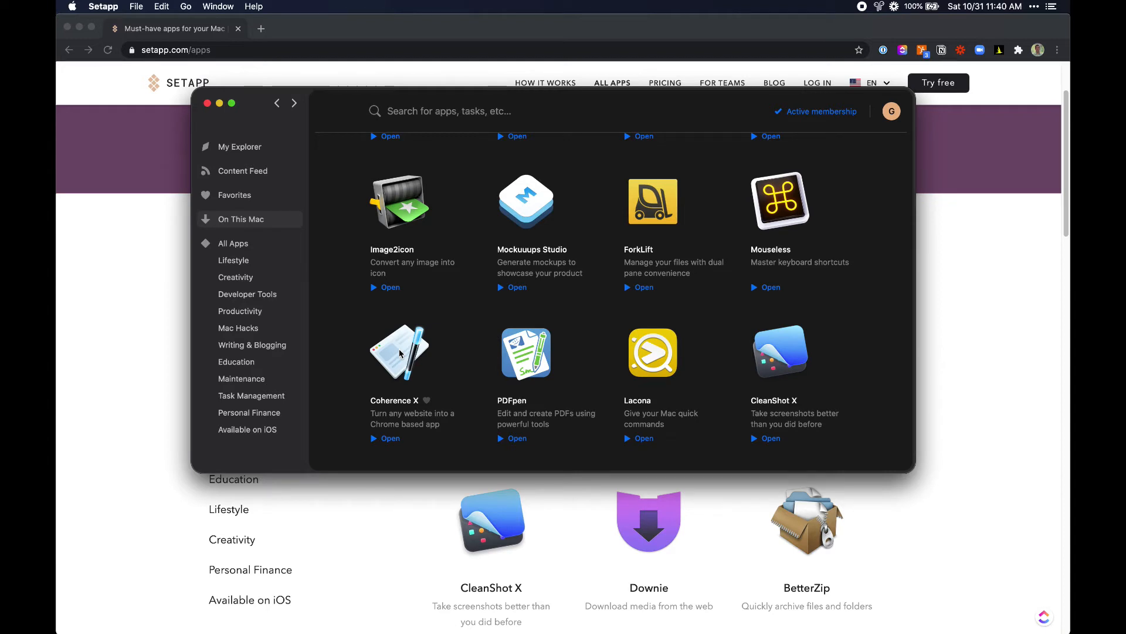
- Search the Mac for "clickup" to view the matching applications, and dismiss the search
key(super+space)
text(clickup)
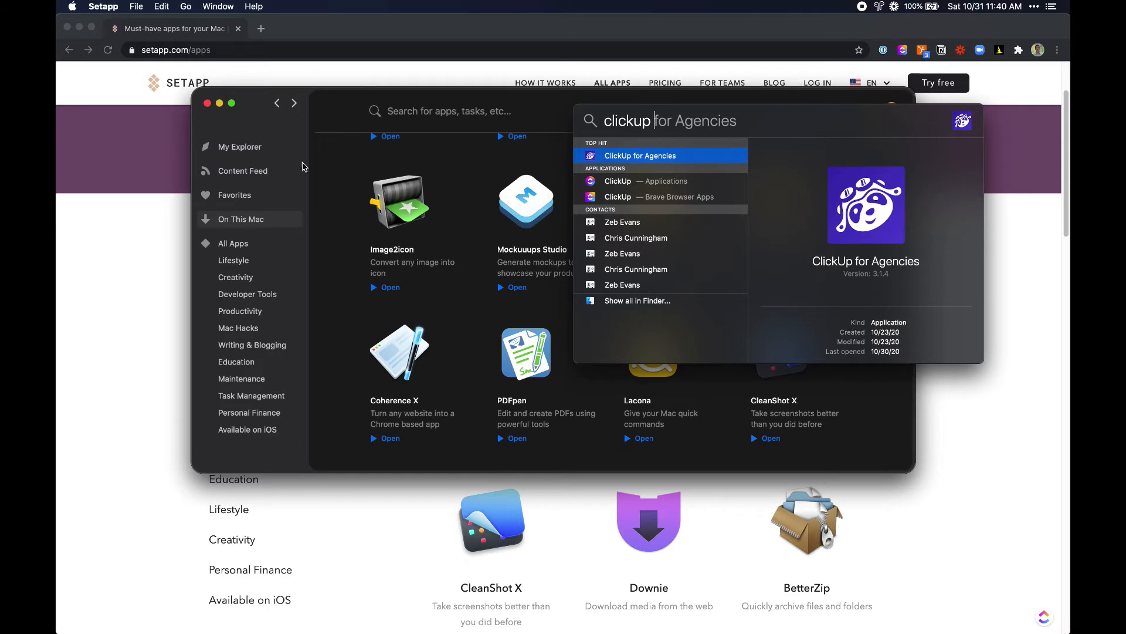
key(Escape)
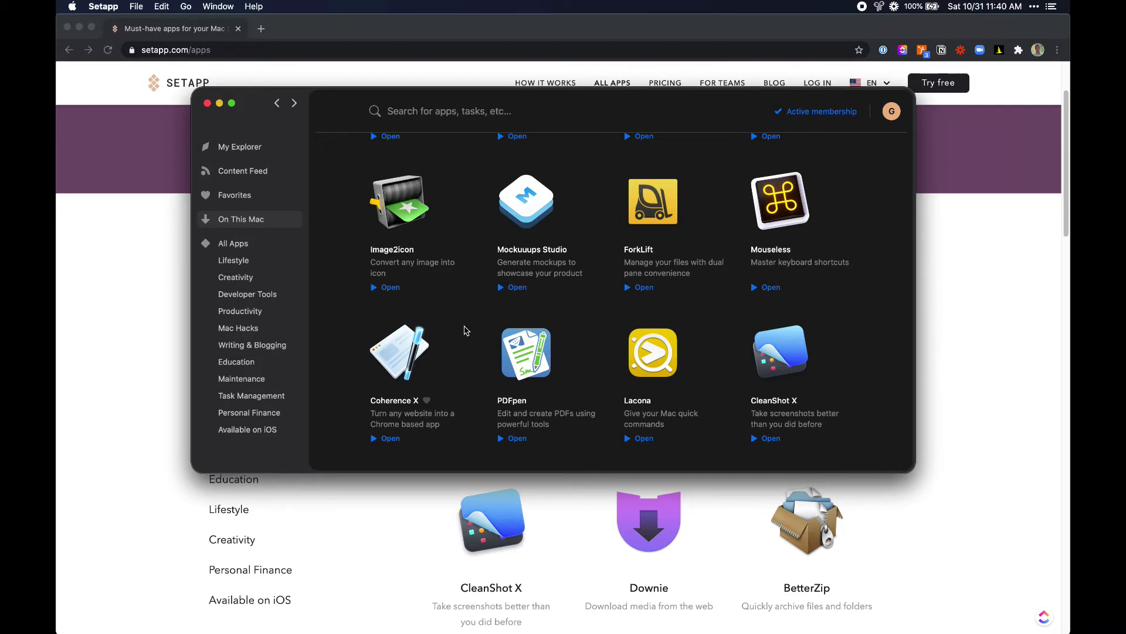
- Return to the start of the installed apps list and bring up the clipboard manager's history
scroll(587, 280, up, 2)
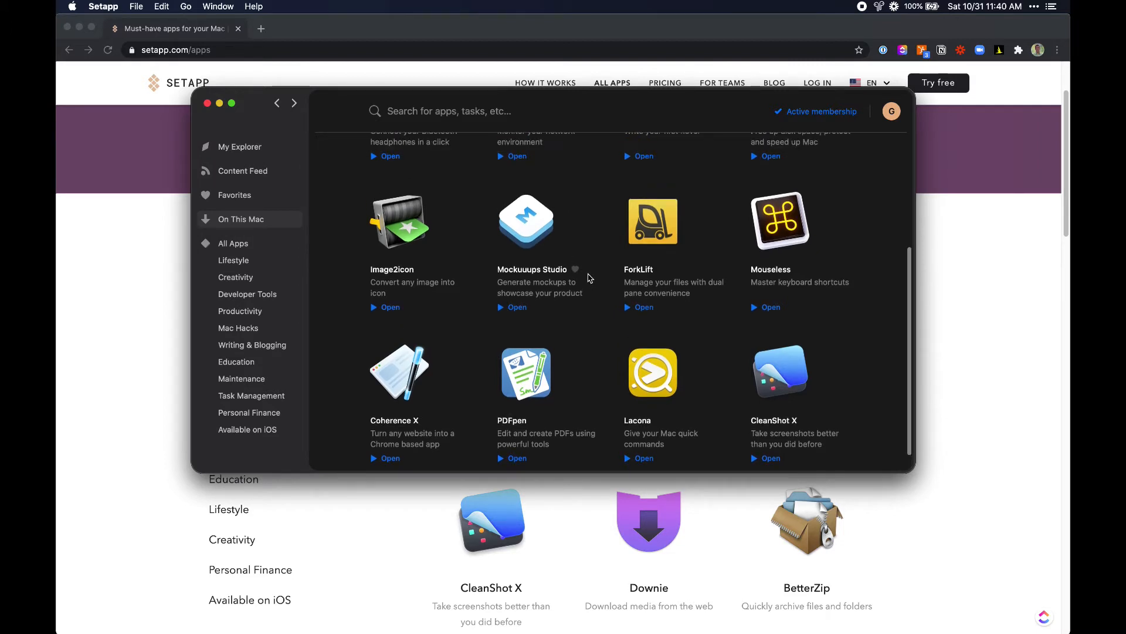
scroll(589, 278, up, 3)
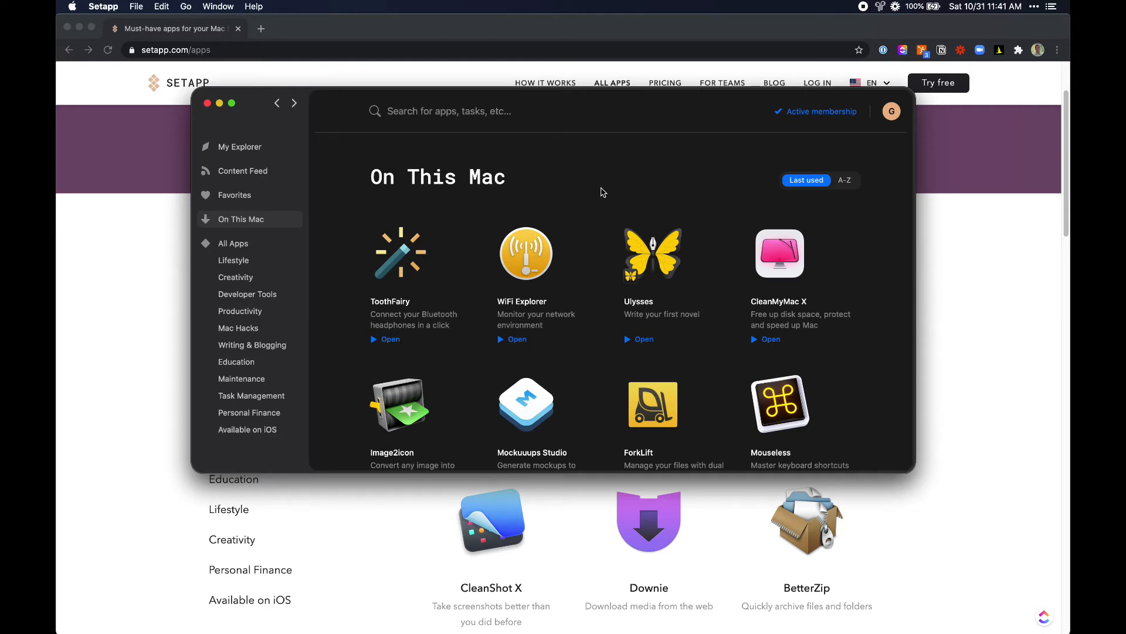
key(super+shift+v)
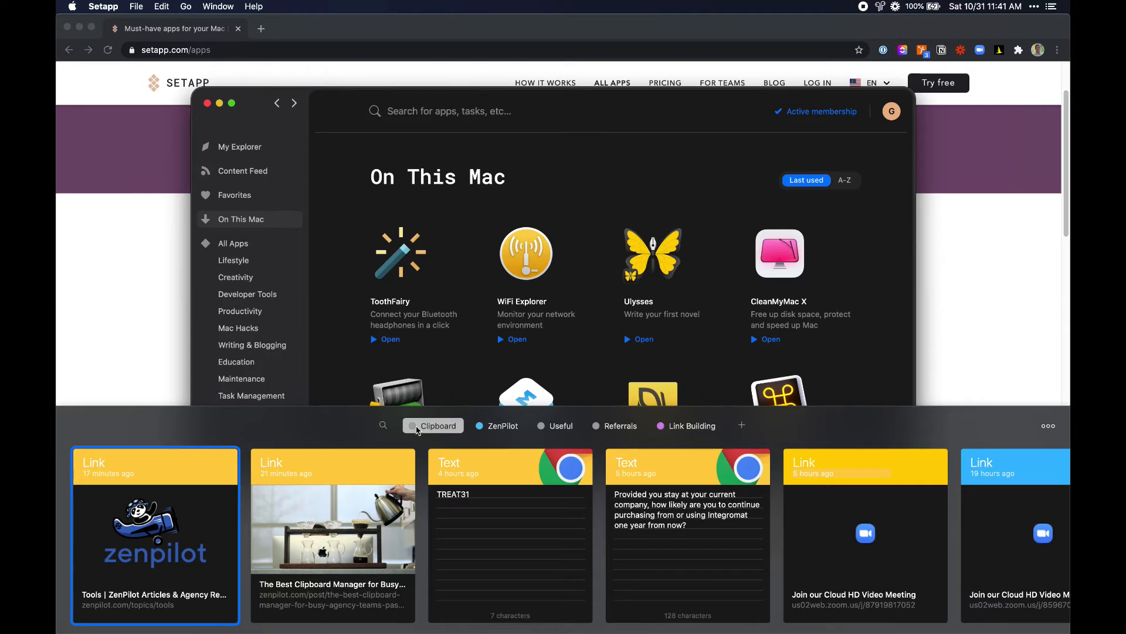
- Search the clipboard history for "color" to view the saved colour codes, and dismiss the clipboard manager
key(super+f)
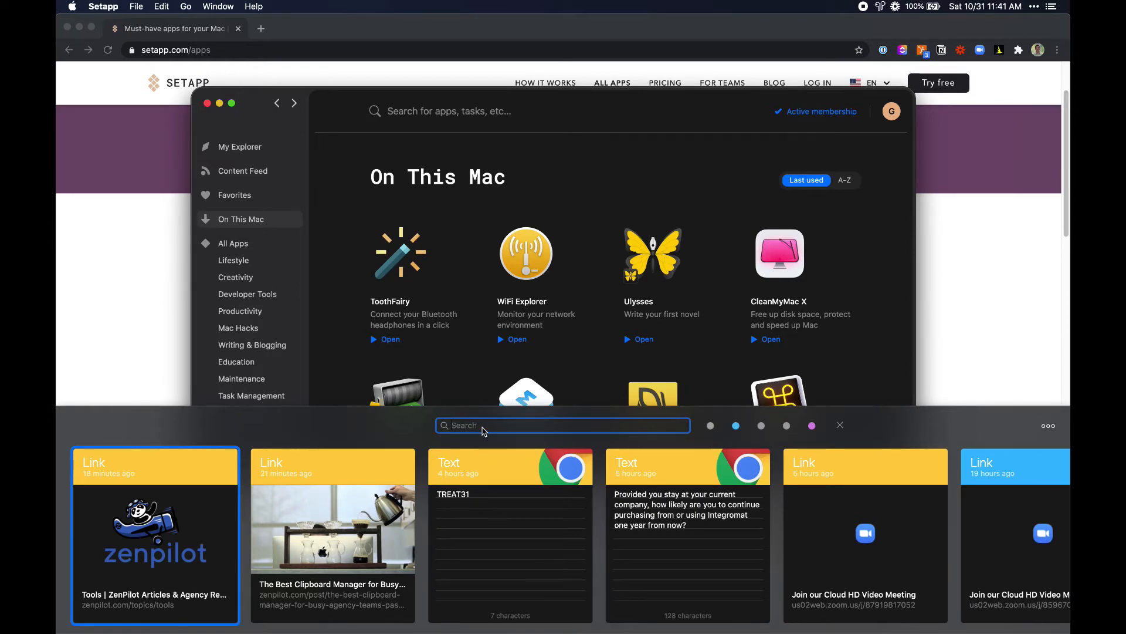
text(colors)
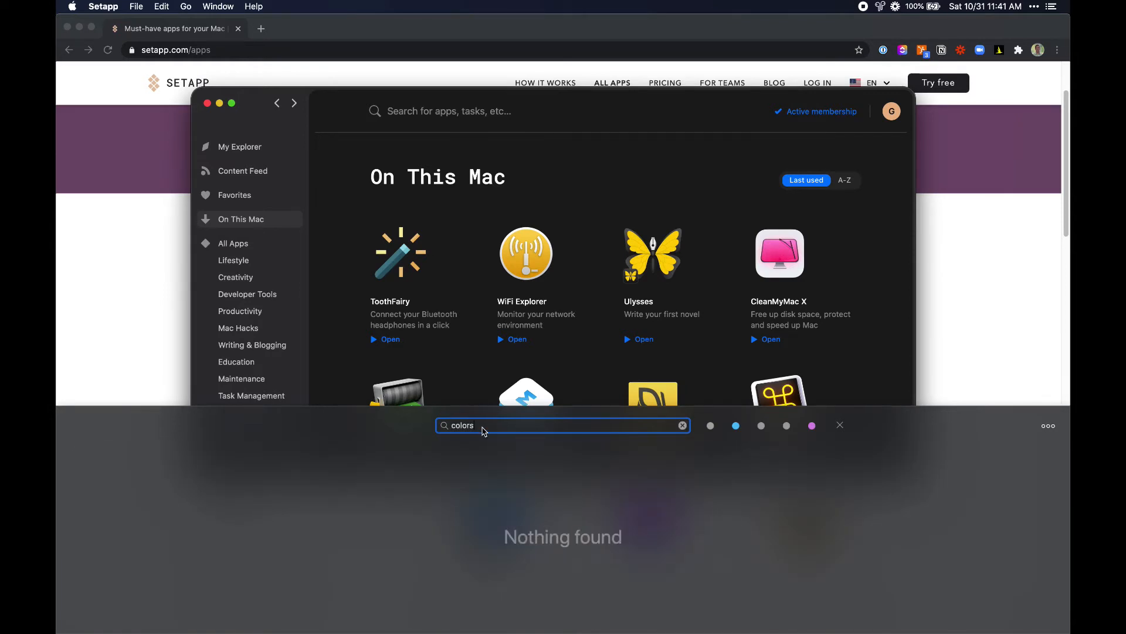
key(BackSpace)
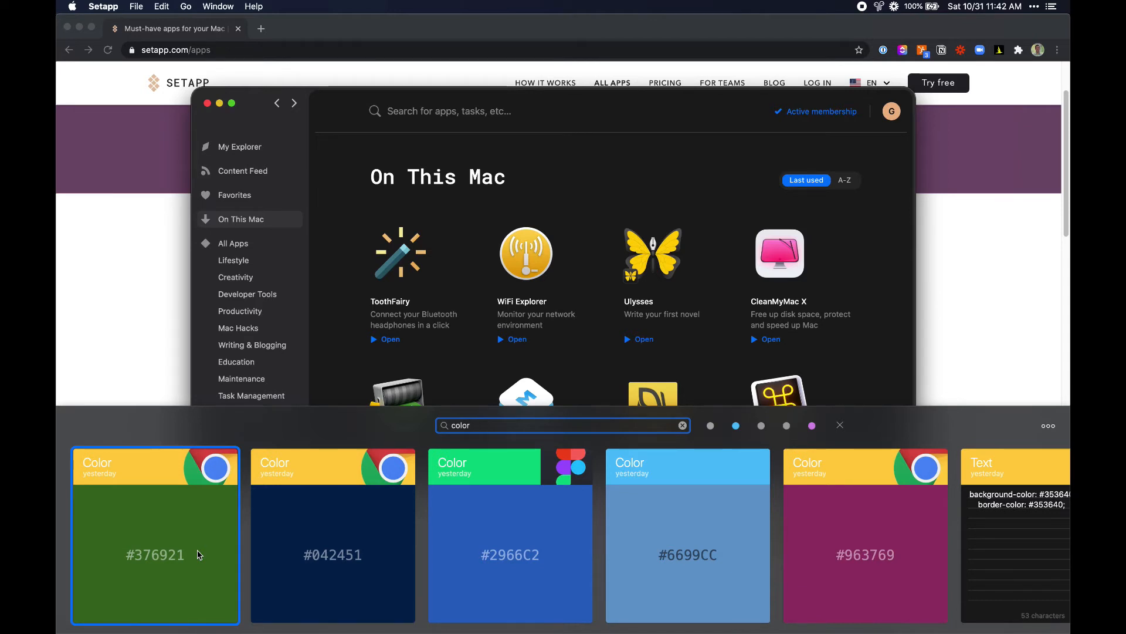
key(Escape)
click(331, 316)
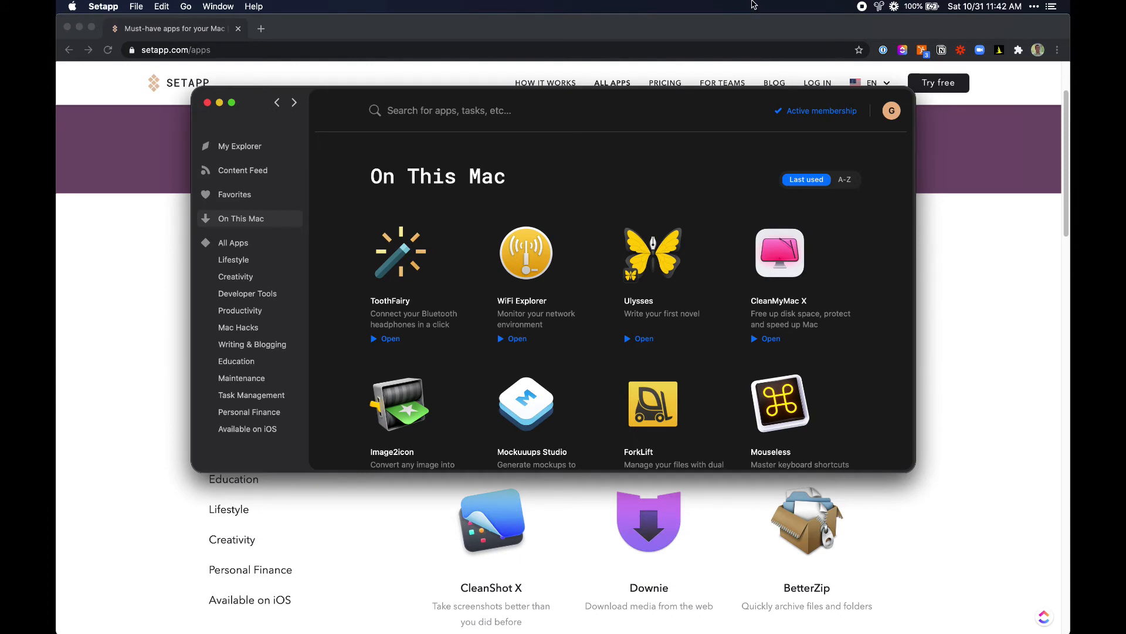
- Switch to Chrome, search Google in a new tab for "vanilla" plus the developer's name, and visit the Vanilla app page
click(263, 28)
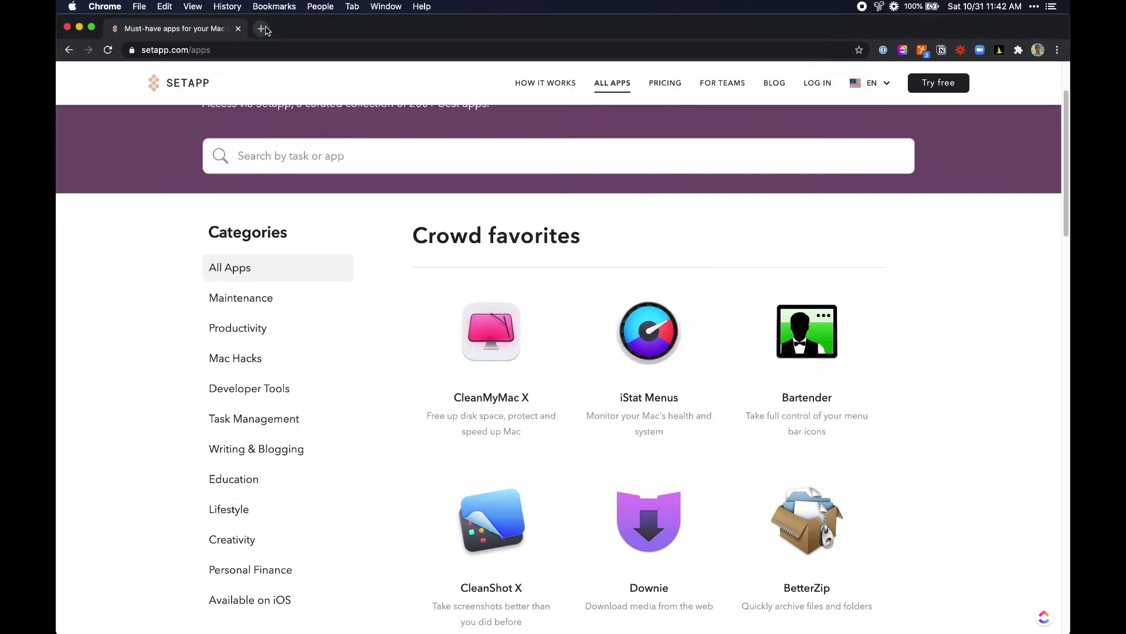
click(263, 28)
text(vanilla)
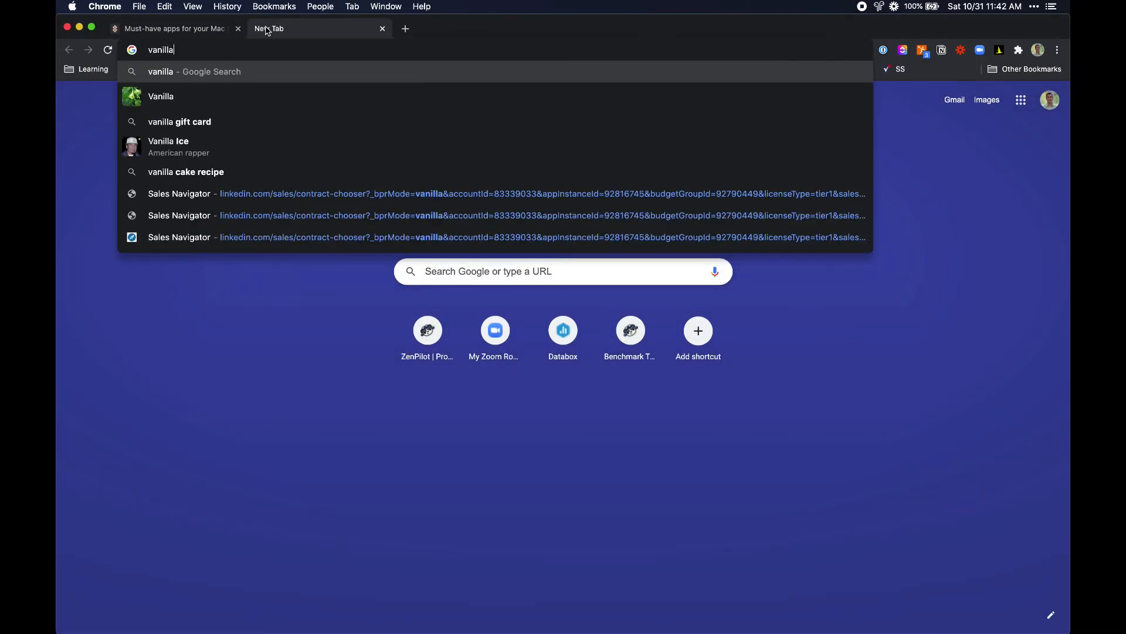
text( matthe)
text(mer)
key(Return)
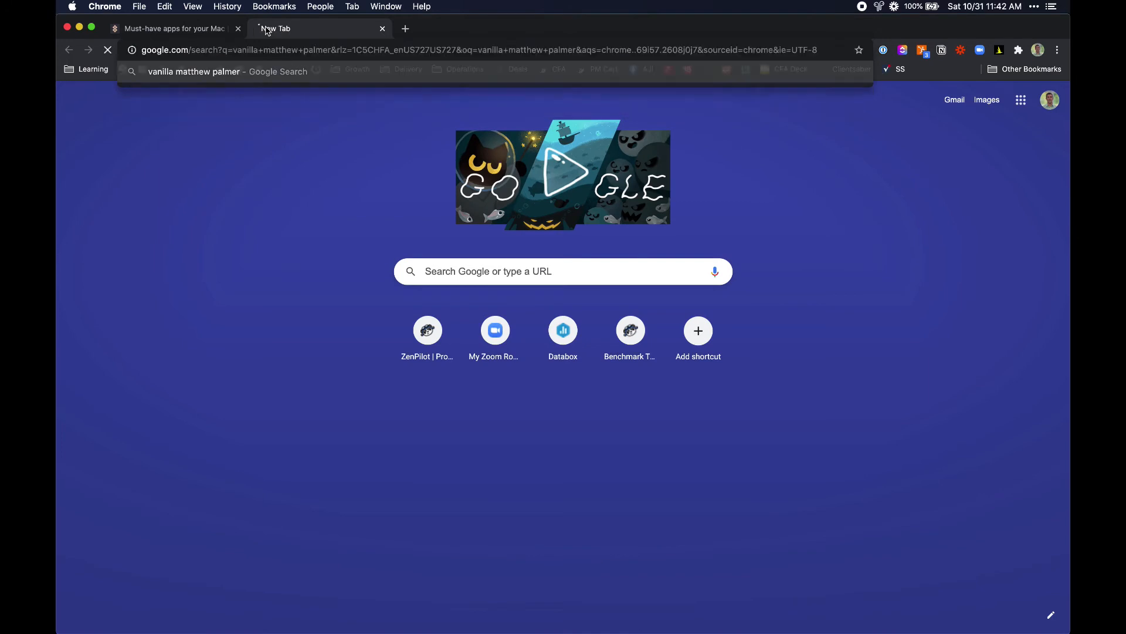
click(332, 187)
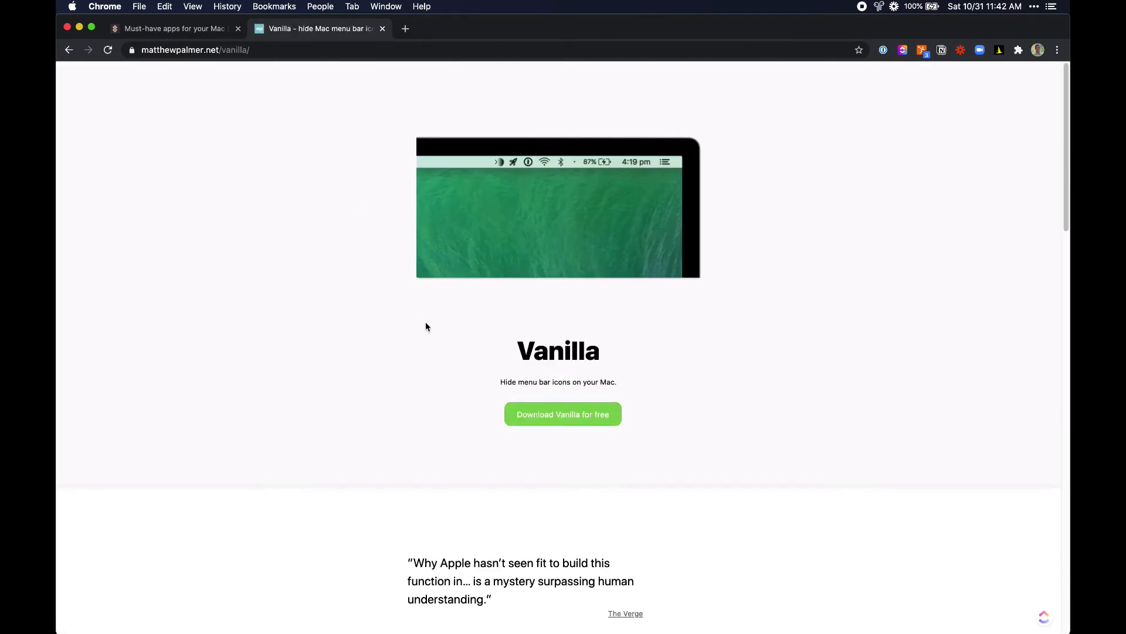
- Review the Vanilla page through the Vanilla Pro features and return to its start at the original zoom level
scroll(424, 324, down, 3)
scroll(426, 326, down, 12)
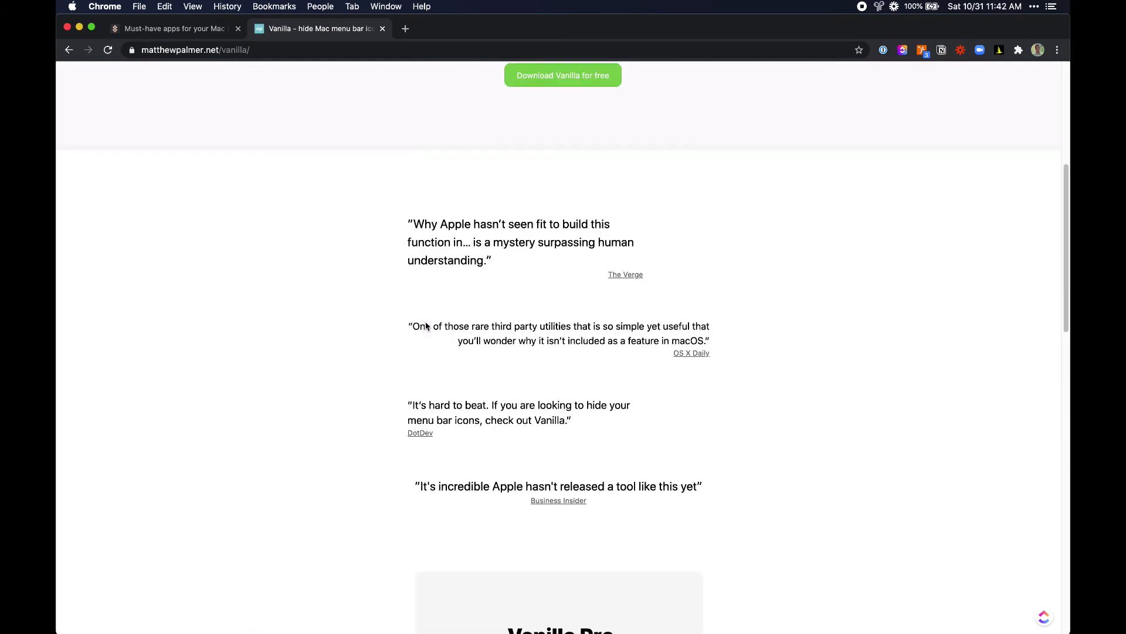
scroll(426, 326, down, 3)
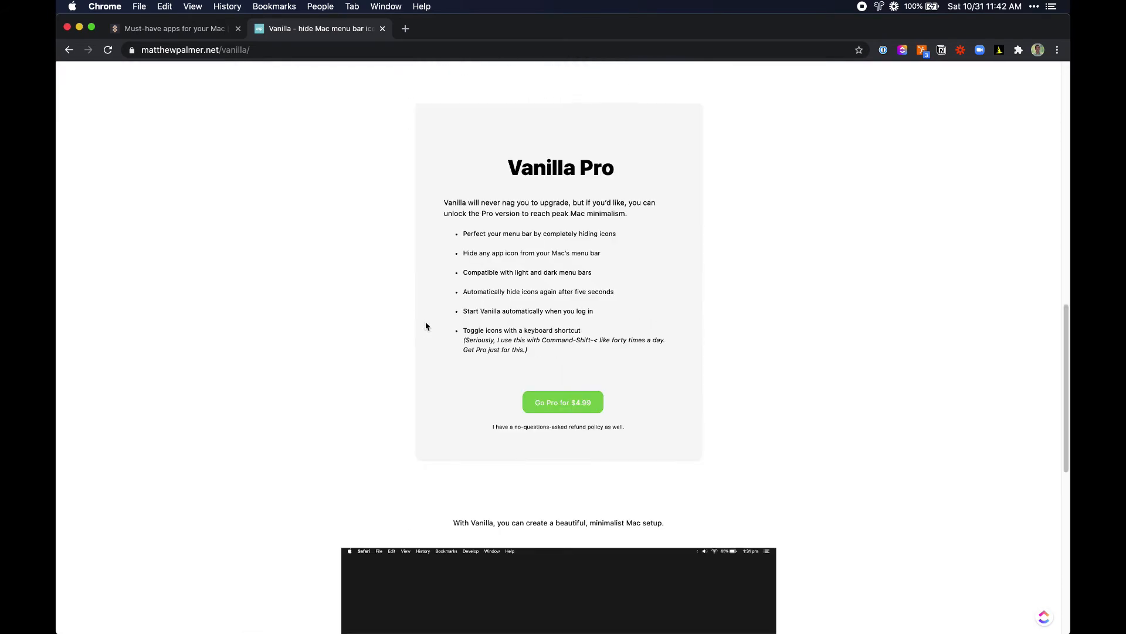
scroll(582, 402, up, 15)
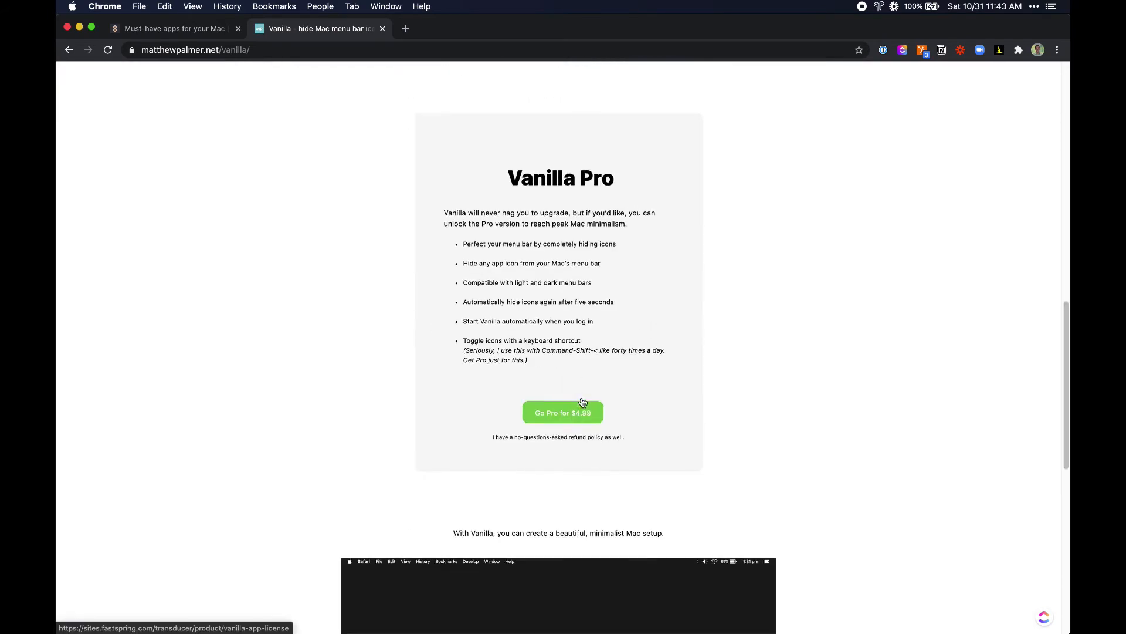
key(super+equal)
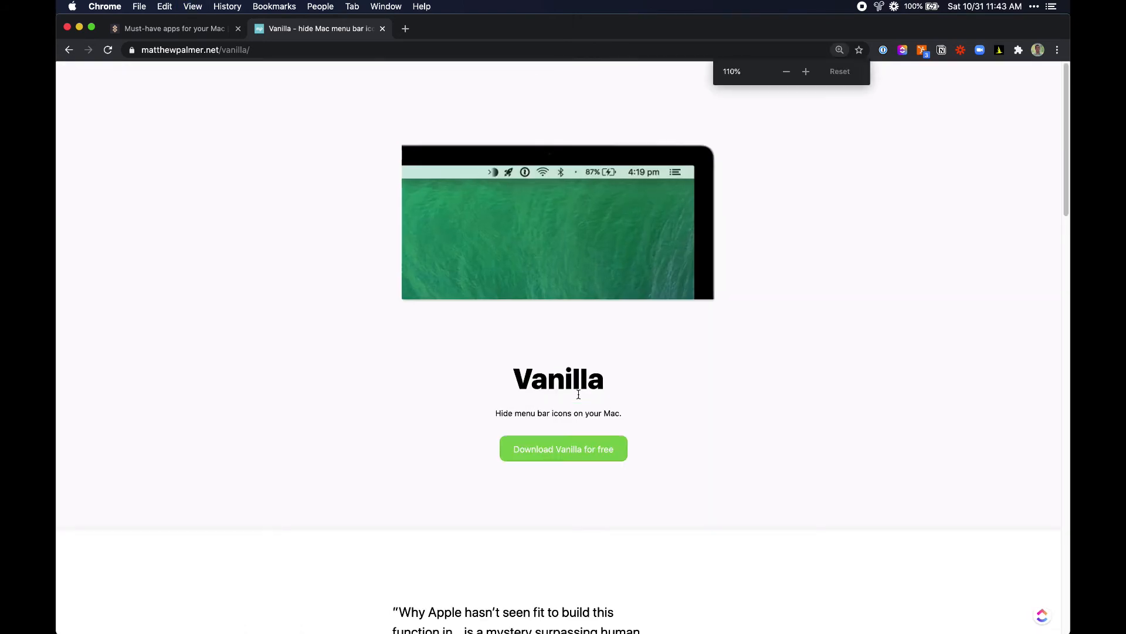
key(super+minus)
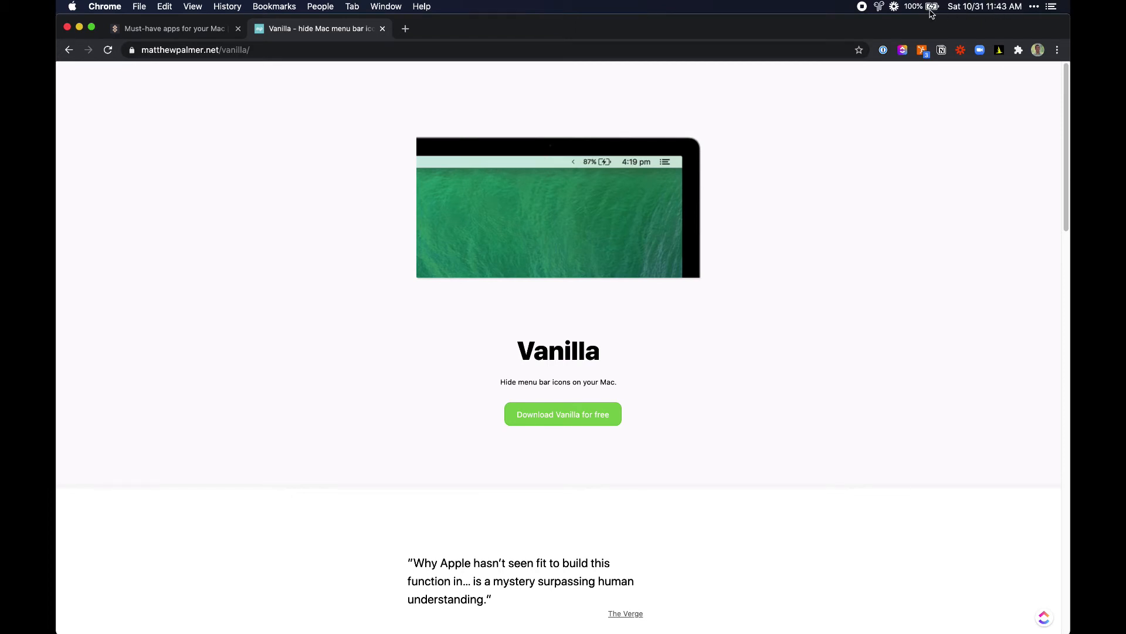
- Reveal the hidden menu bar icons, bring up Bartender's preferences, and look through the list of menu bar items
click(1035, 5)
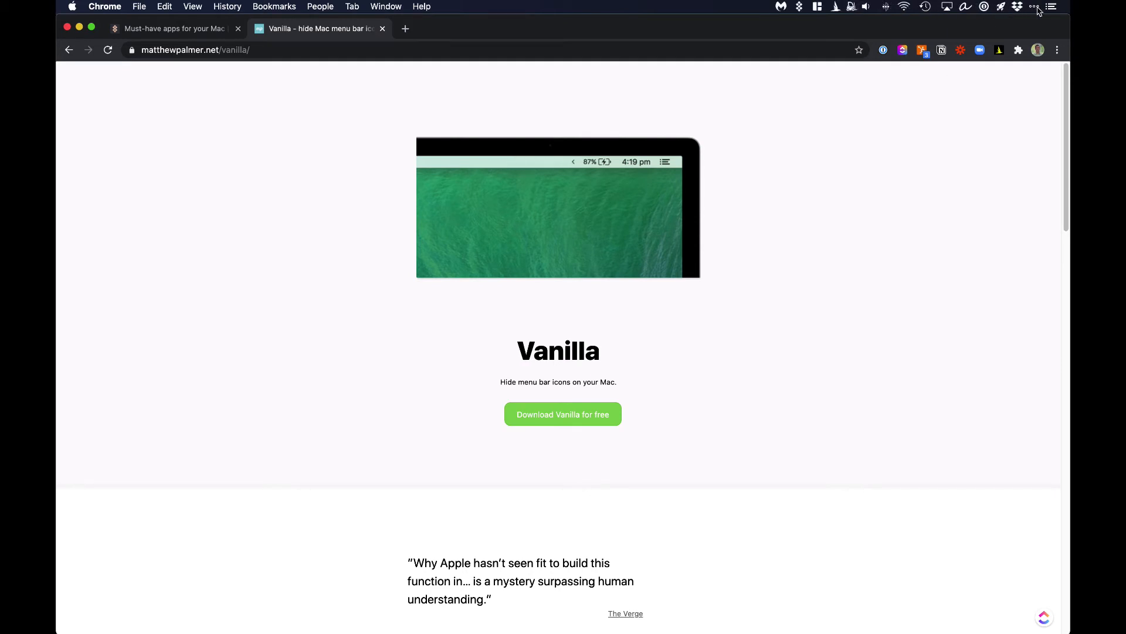
right_click(1035, 6)
click(1000, 20)
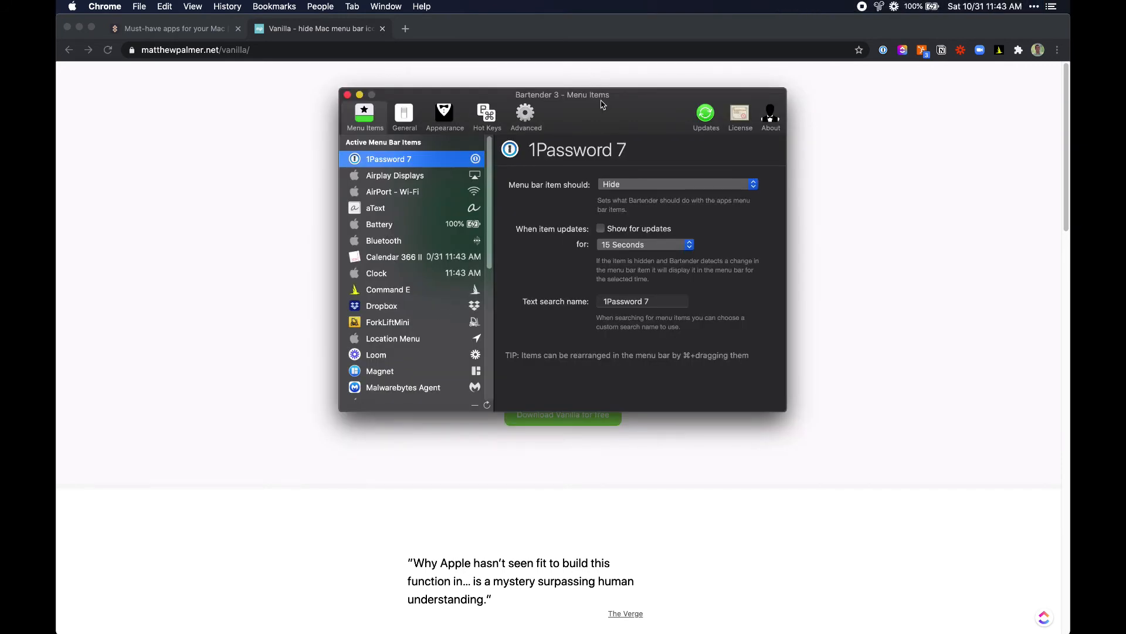
drag(603, 104, 528, 101)
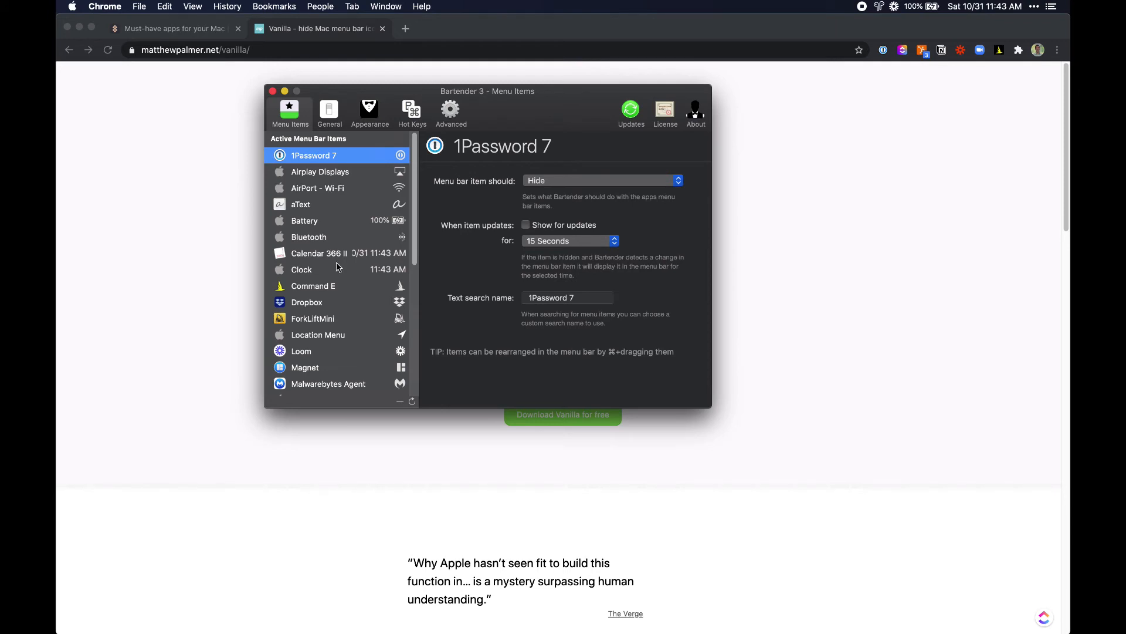
scroll(343, 278, down, 10)
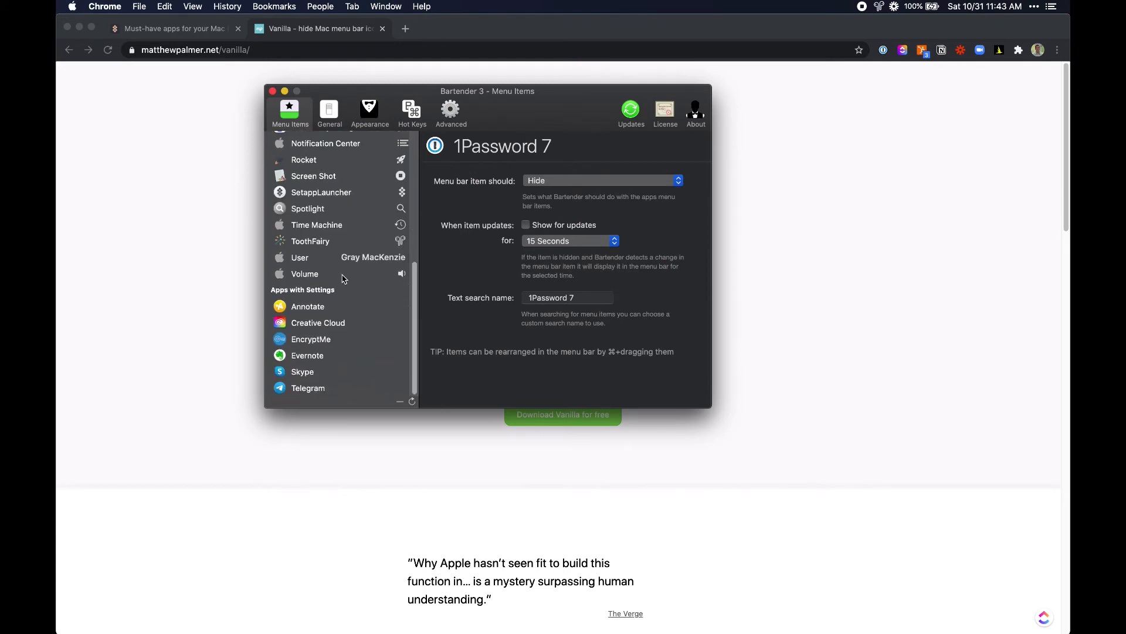
scroll(344, 279, up, 10)
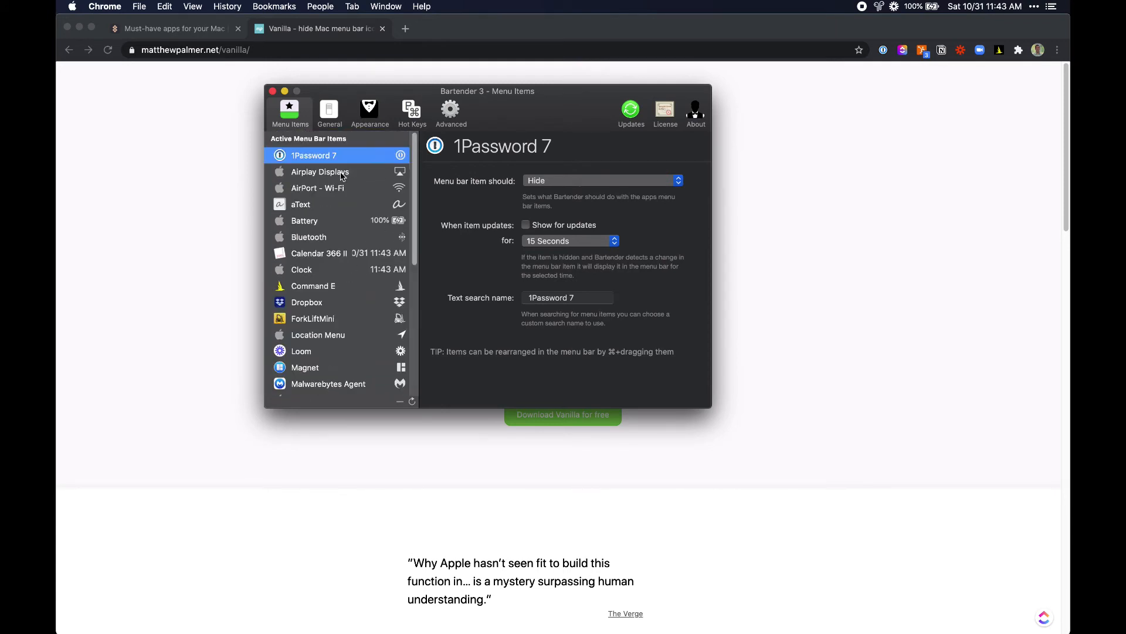
- Try the Show setting for the 1Password 7 menu bar item in Bartender and restore it to Hide
click(561, 186)
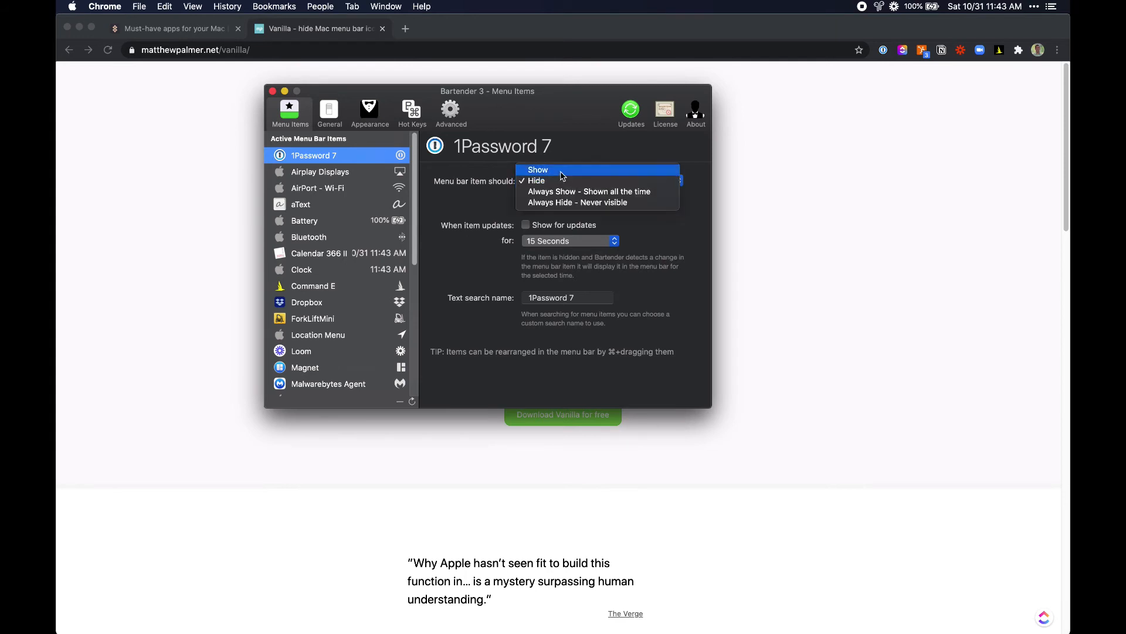
click(562, 174)
click(575, 180)
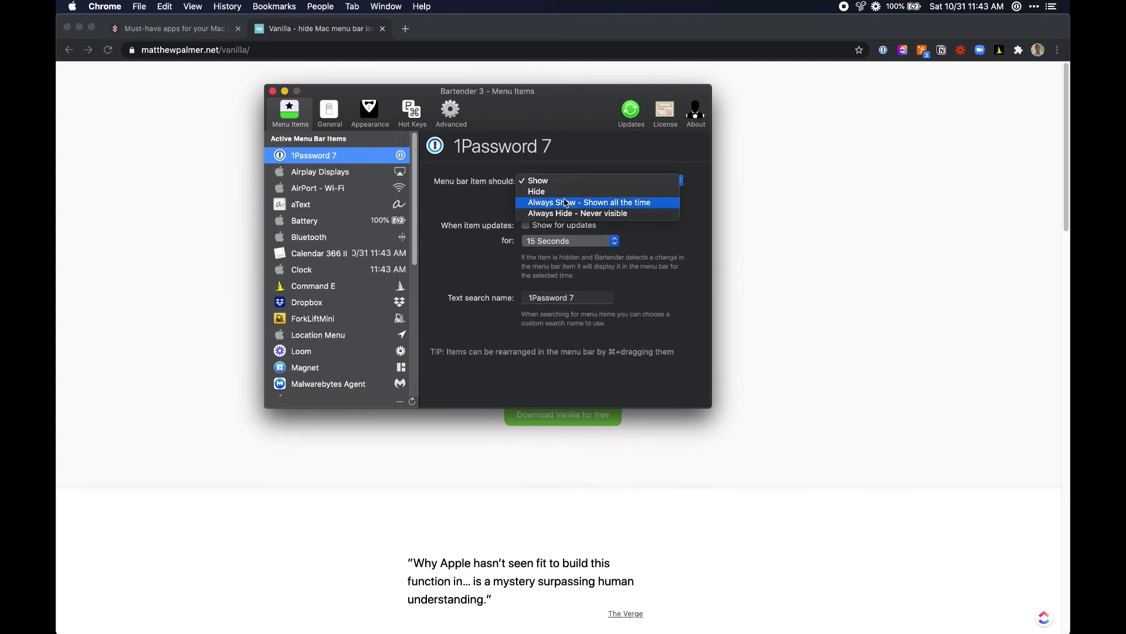
click(562, 194)
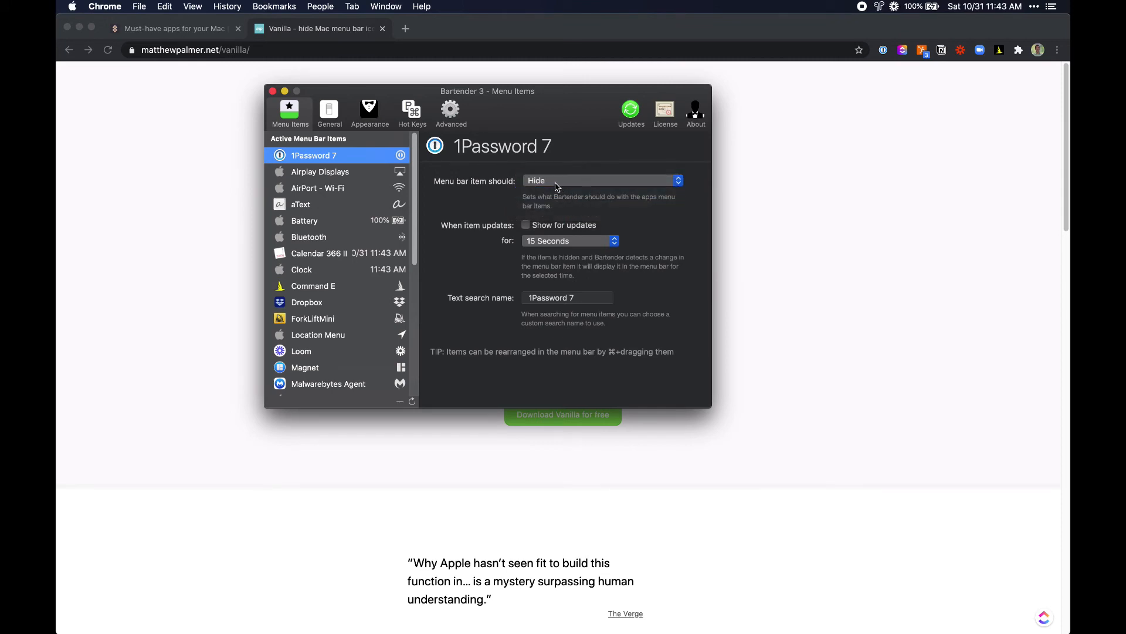
- With the hidden menu bar icons revealed, switch 1Password 7 to Show and back to Hide to compare its placement
click(1036, 10)
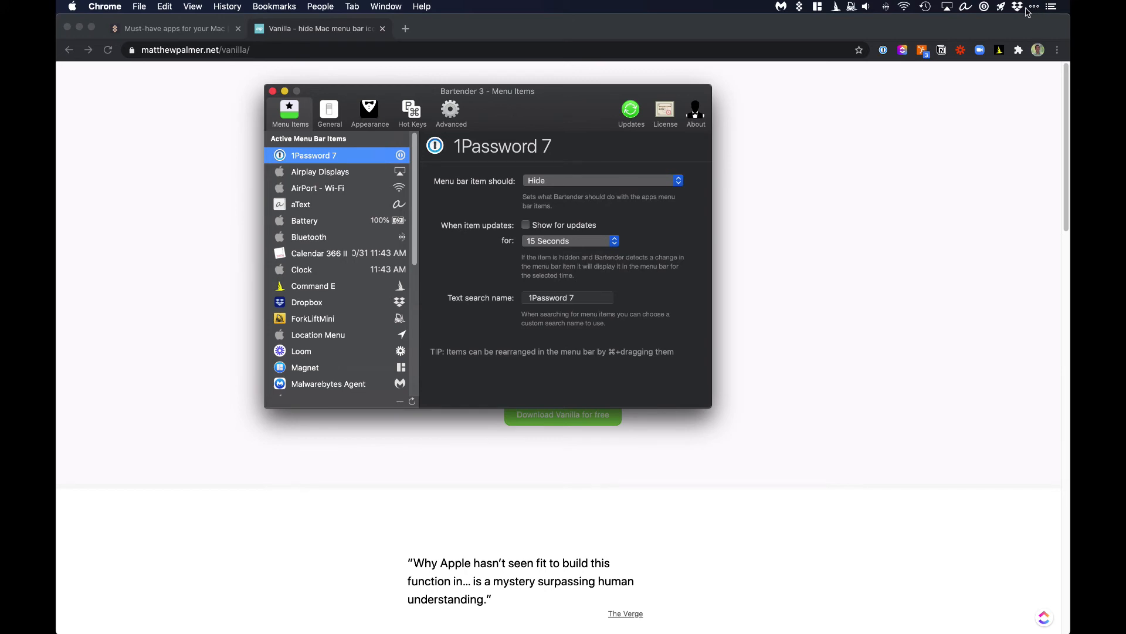
click(597, 185)
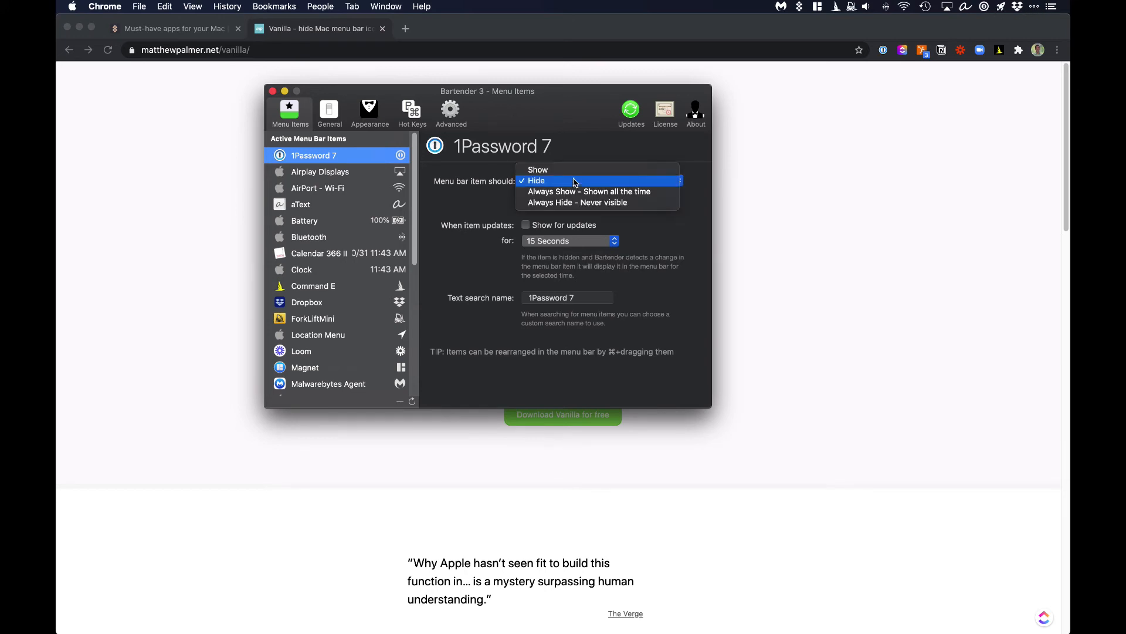
click(576, 170)
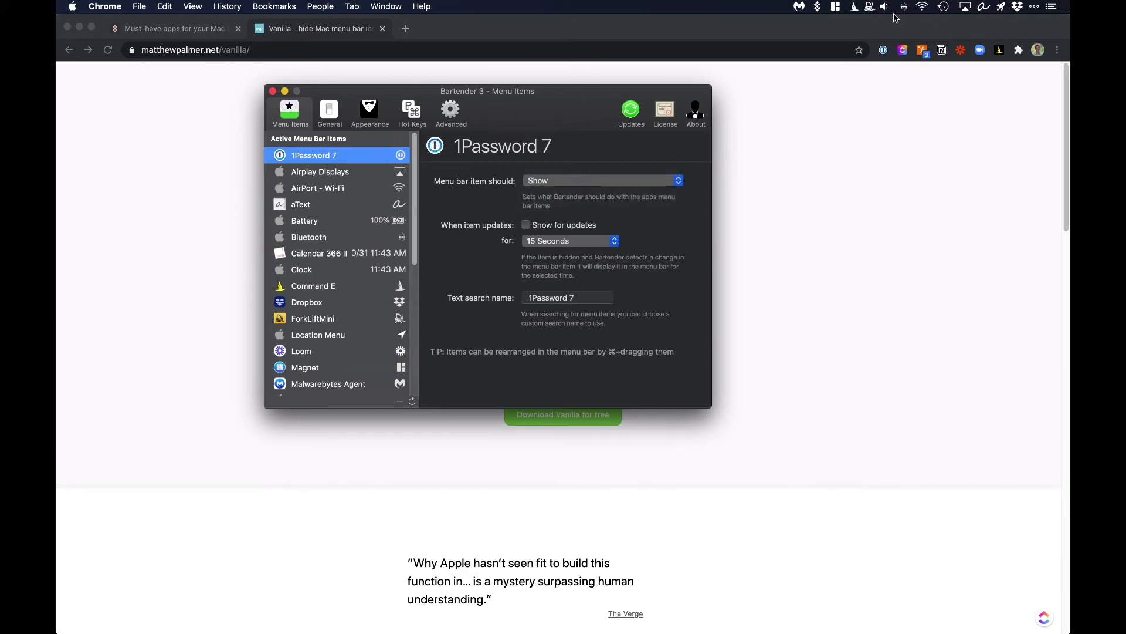
click(597, 181)
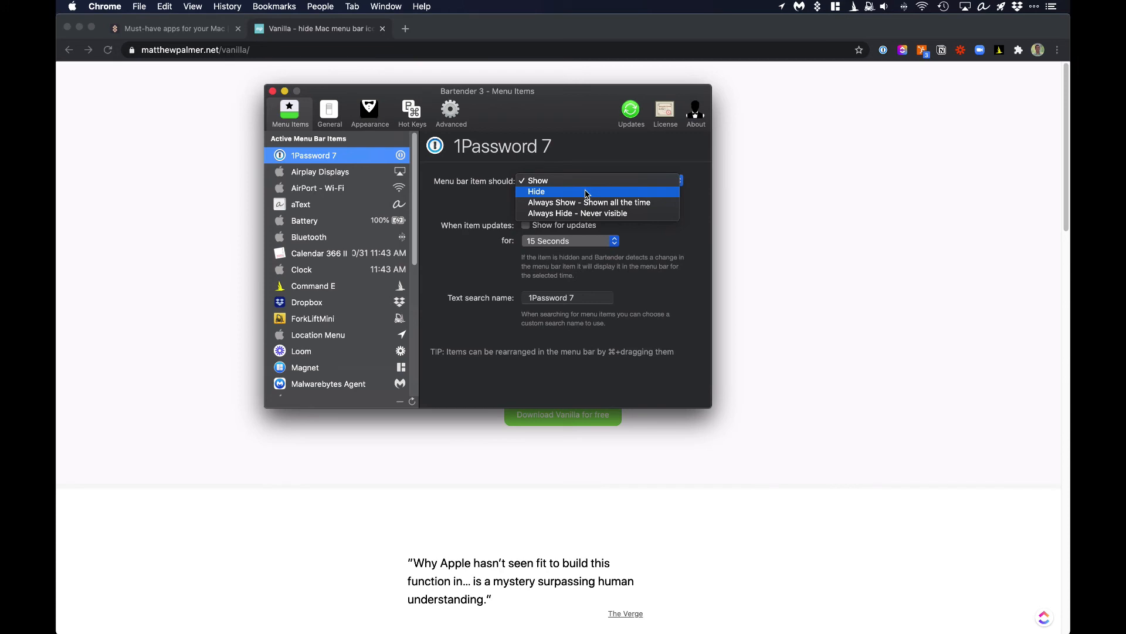
click(587, 194)
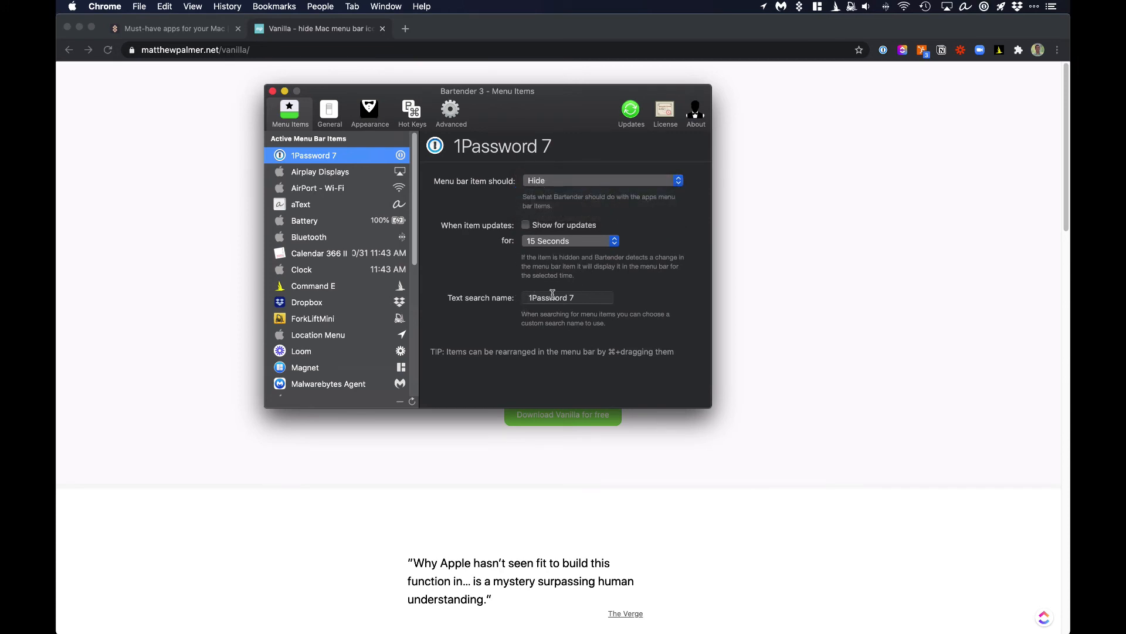
- Examine Bartender's hot key settings for showing, searching and navigating menu bar items, and close the preferences
click(411, 114)
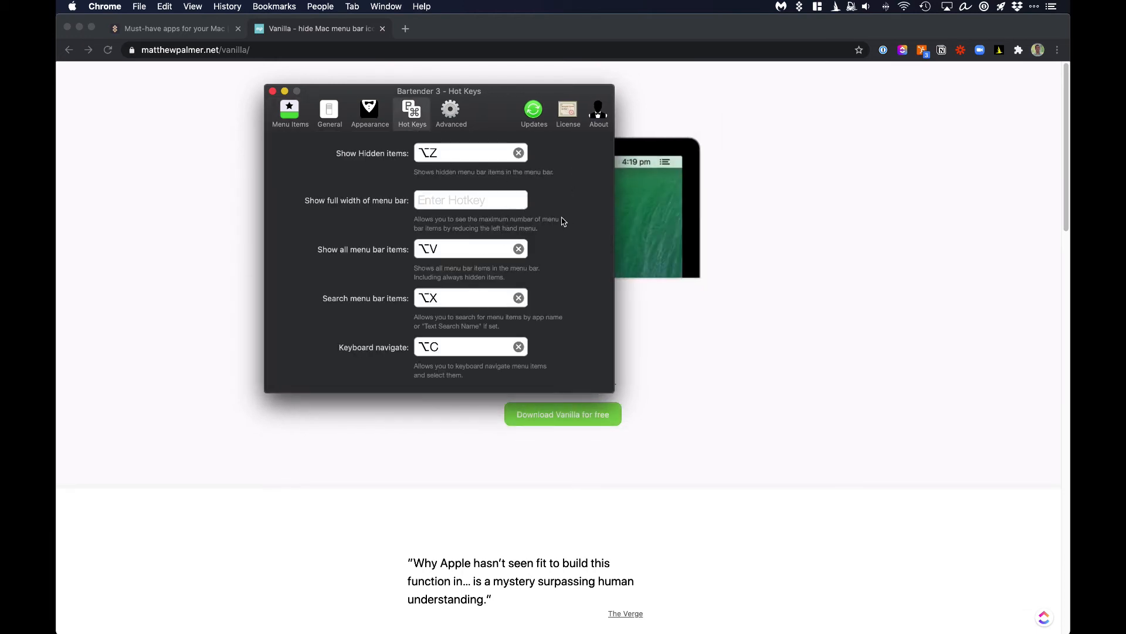
click(273, 94)
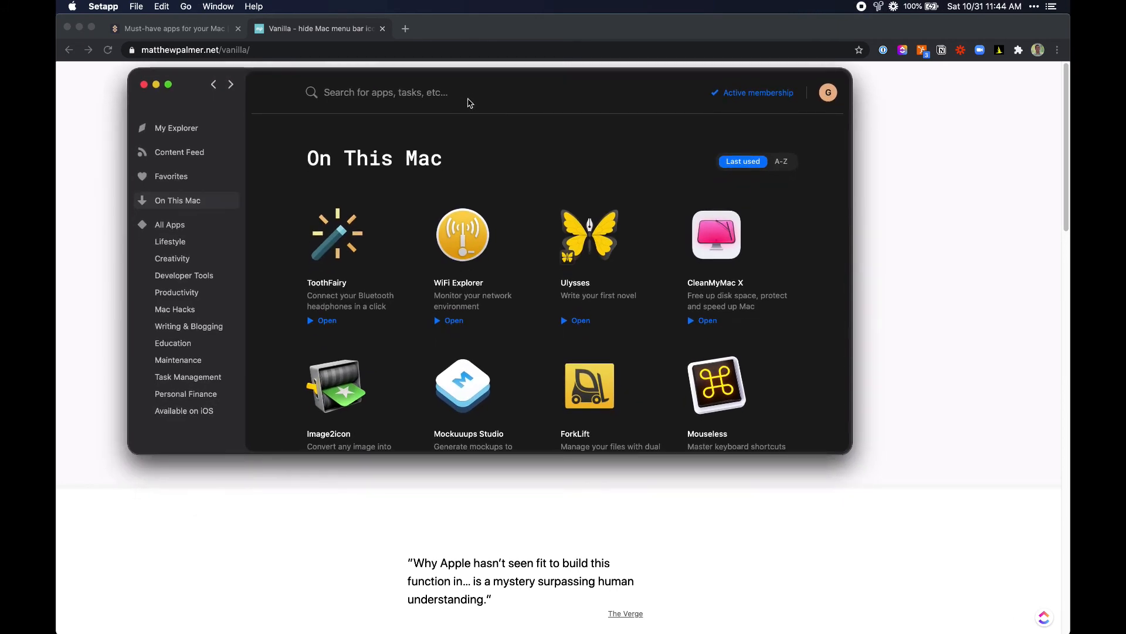
- In Setapp, browse the full app catalogue, passing through Lifestyle and Creativity to the Developer Tools category
click(196, 228)
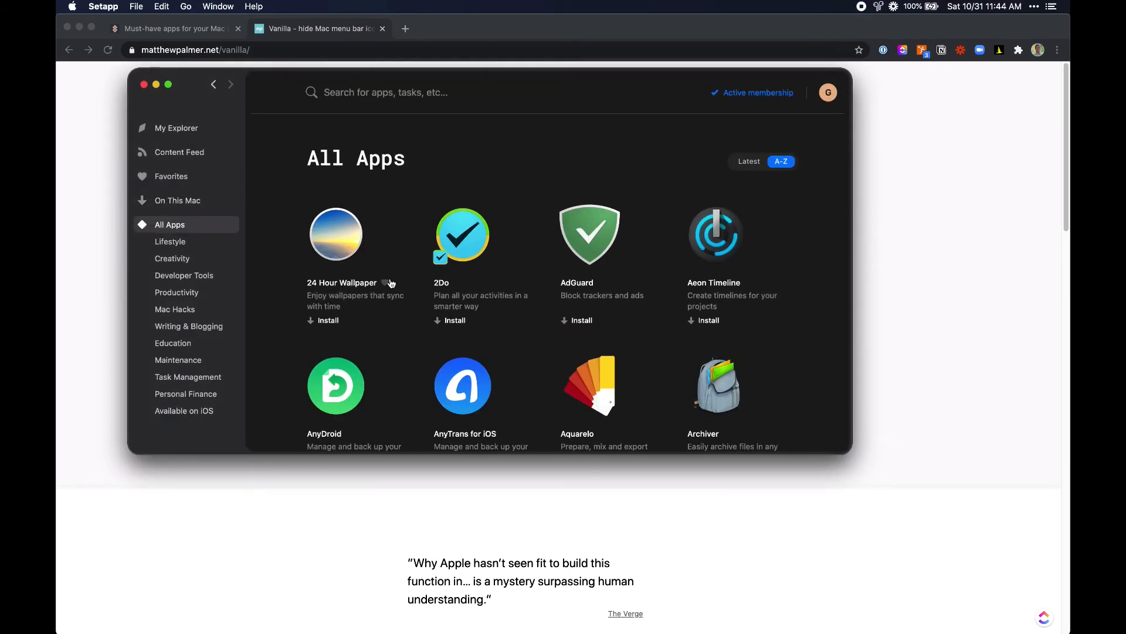
click(189, 243)
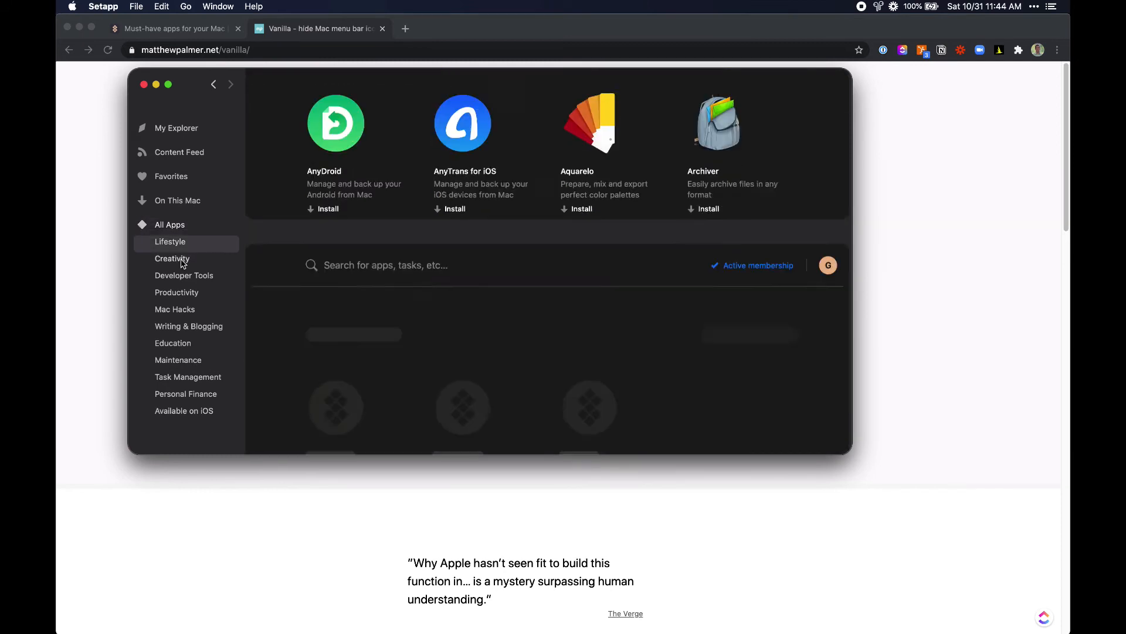
click(182, 260)
click(184, 276)
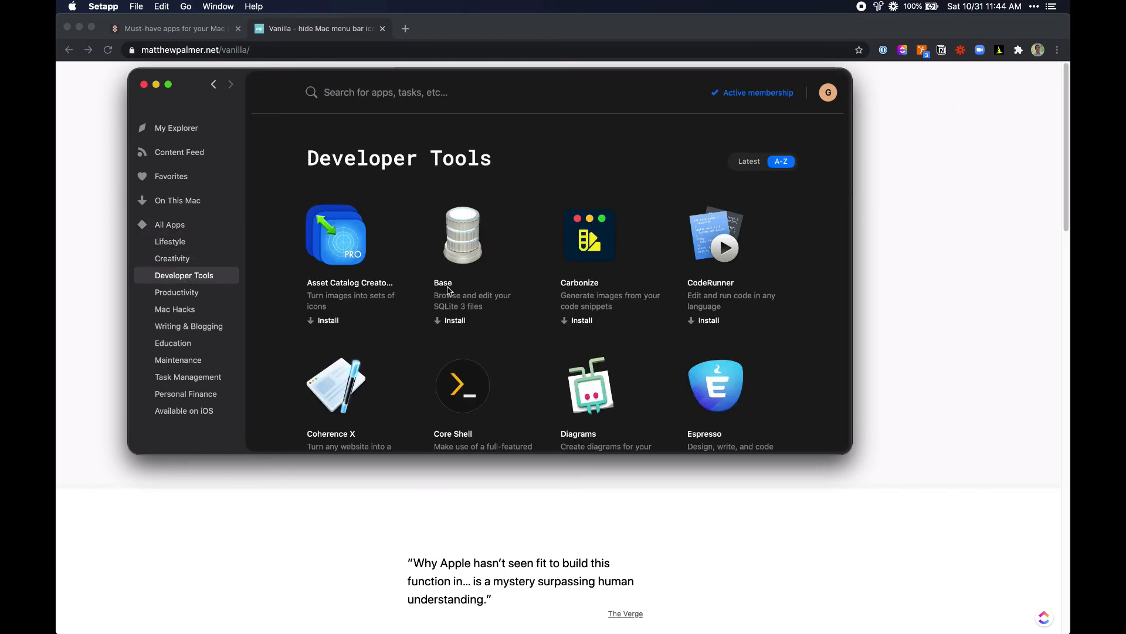
scroll(473, 302, down, 1)
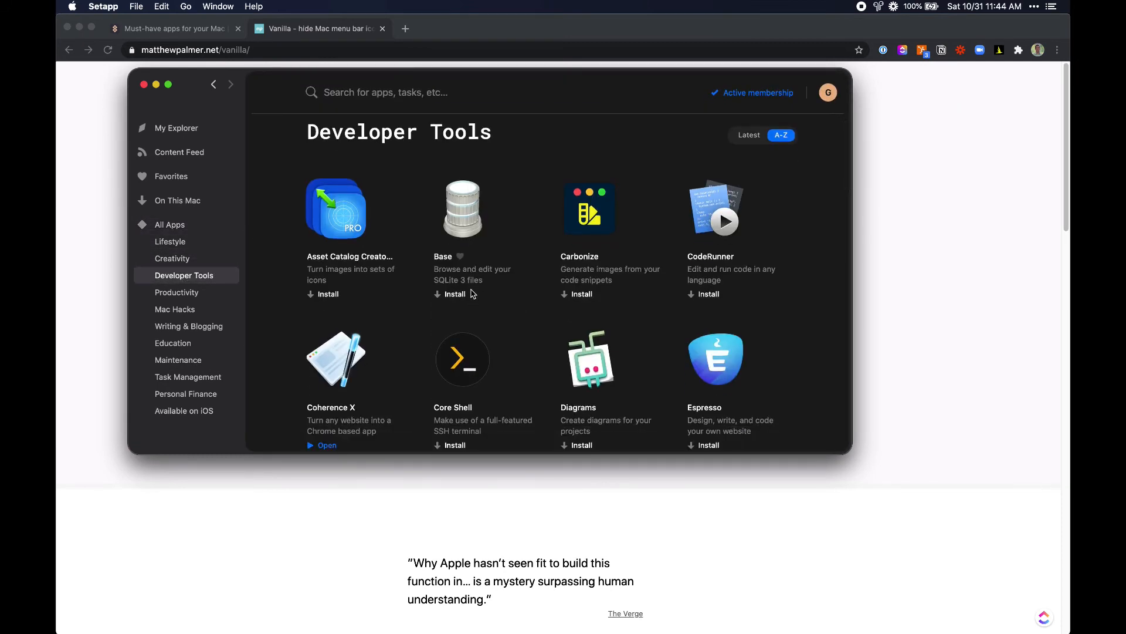
- Browse the Mac Hacks category from AdGuard and Bartender down to Default Folder X and Filepane
click(208, 314)
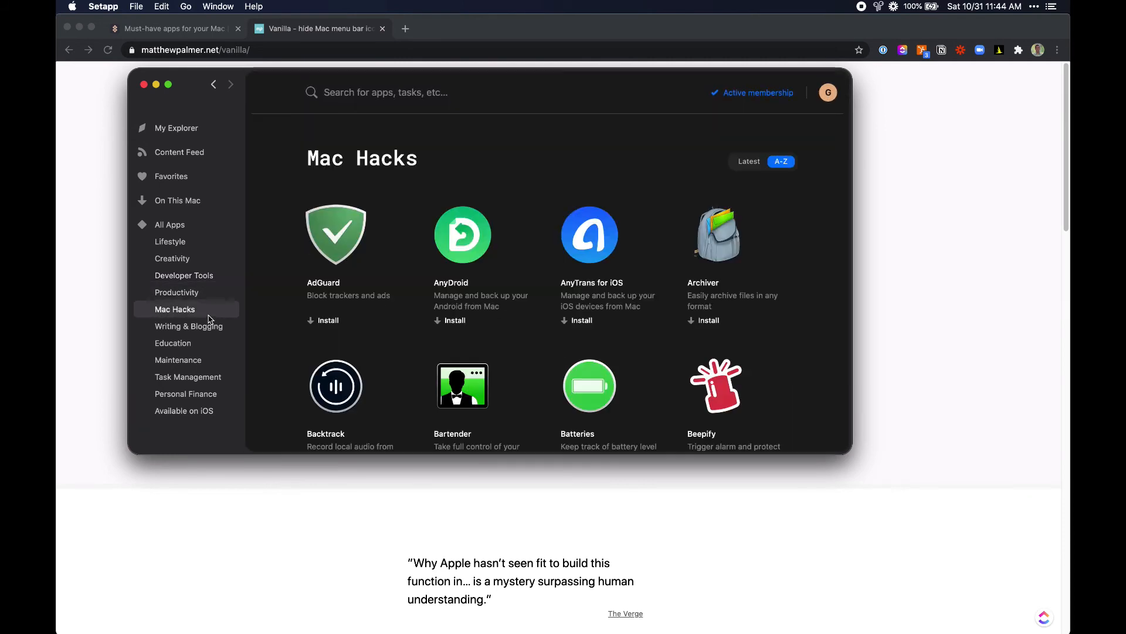
scroll(554, 303, down, 5)
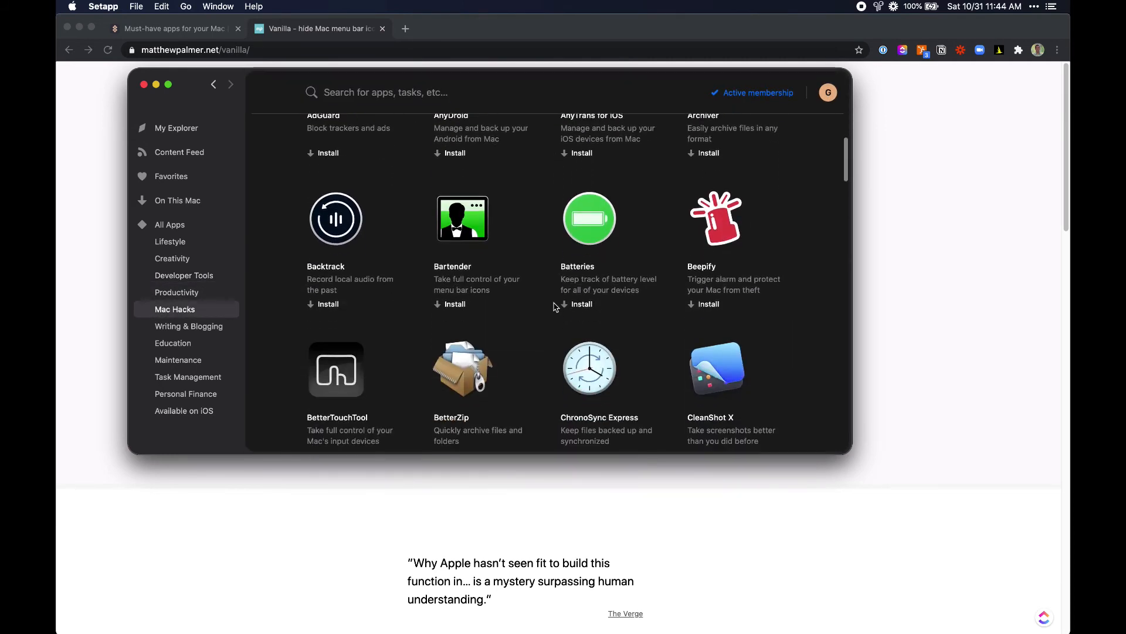
scroll(554, 306, down, 7)
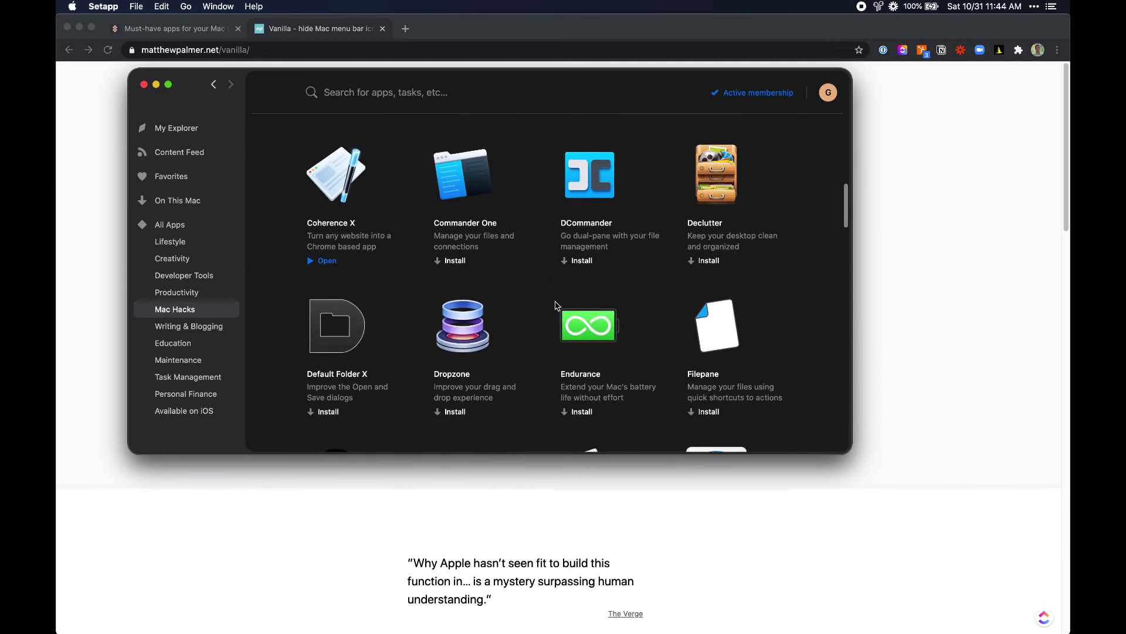
- Browse further through the Mac Hacks category to Lacona, and look through the Productivity category down to Dropshare
scroll(557, 305, down, 3)
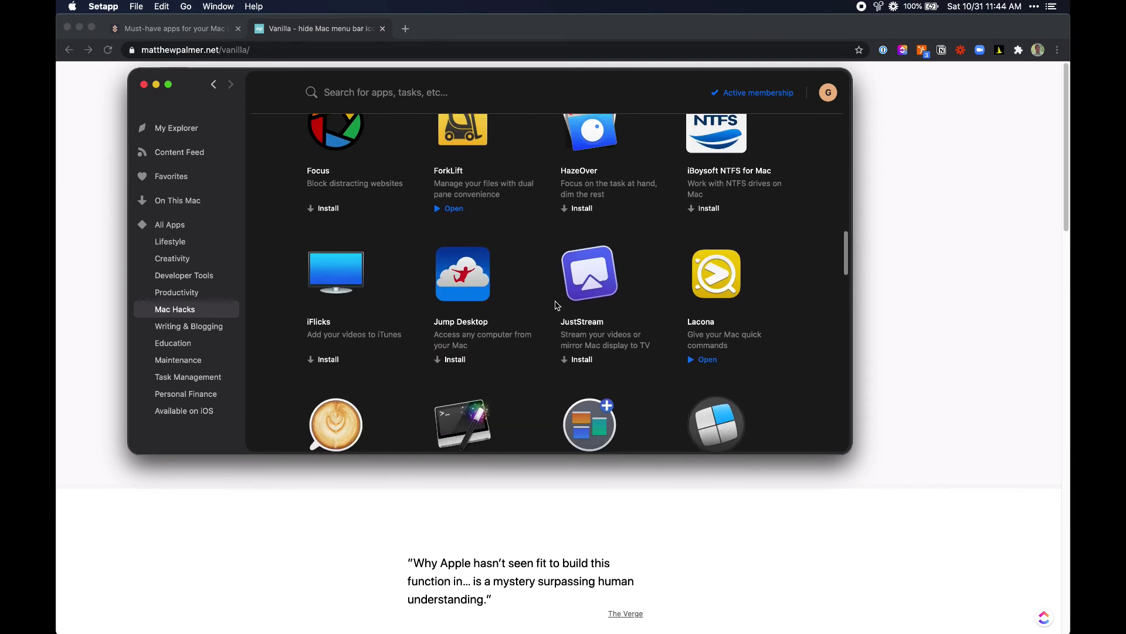
click(177, 295)
scroll(555, 291, down, 4)
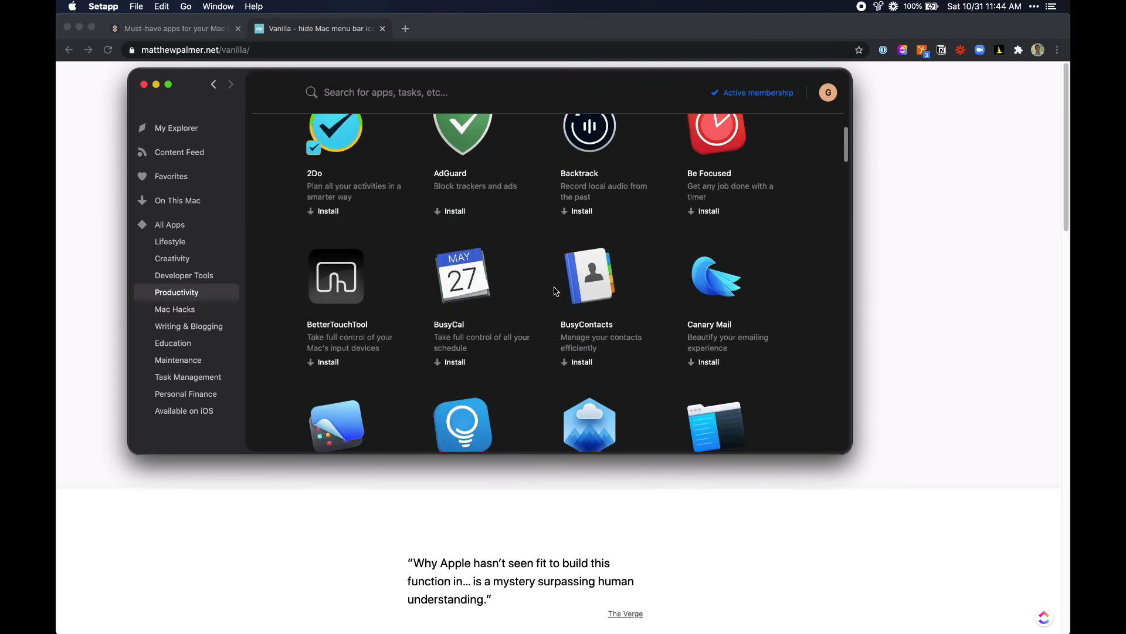
scroll(557, 291, down, 2)
- Search the app catalogue for "forklift", open ForkLift's detail page, and reposition the Setapp window slightly
click(347, 80)
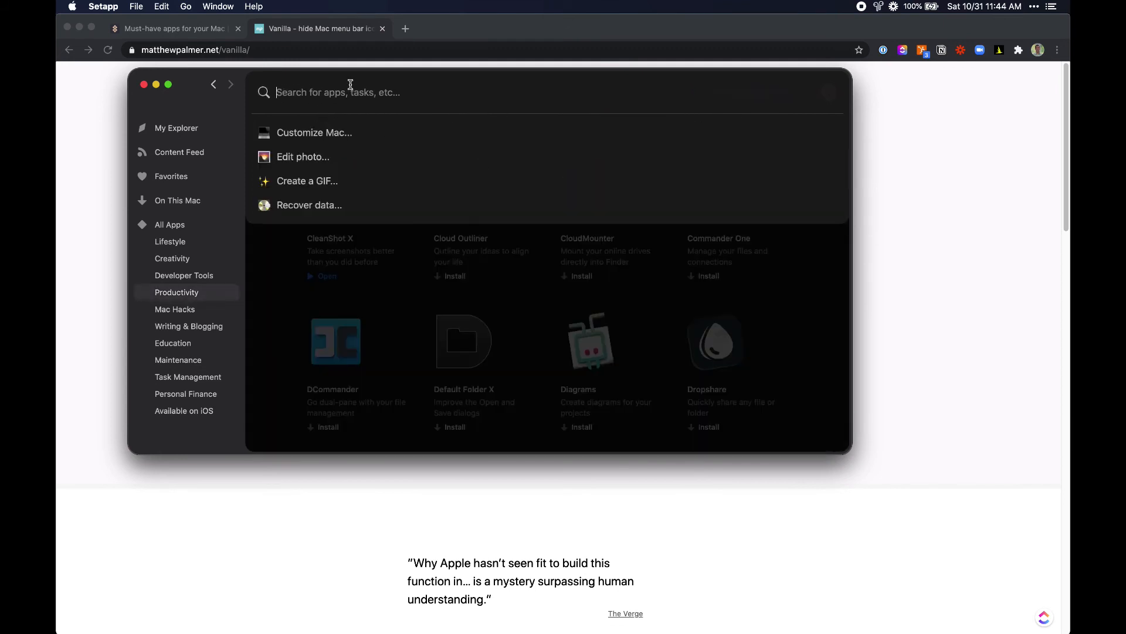
text(forklift)
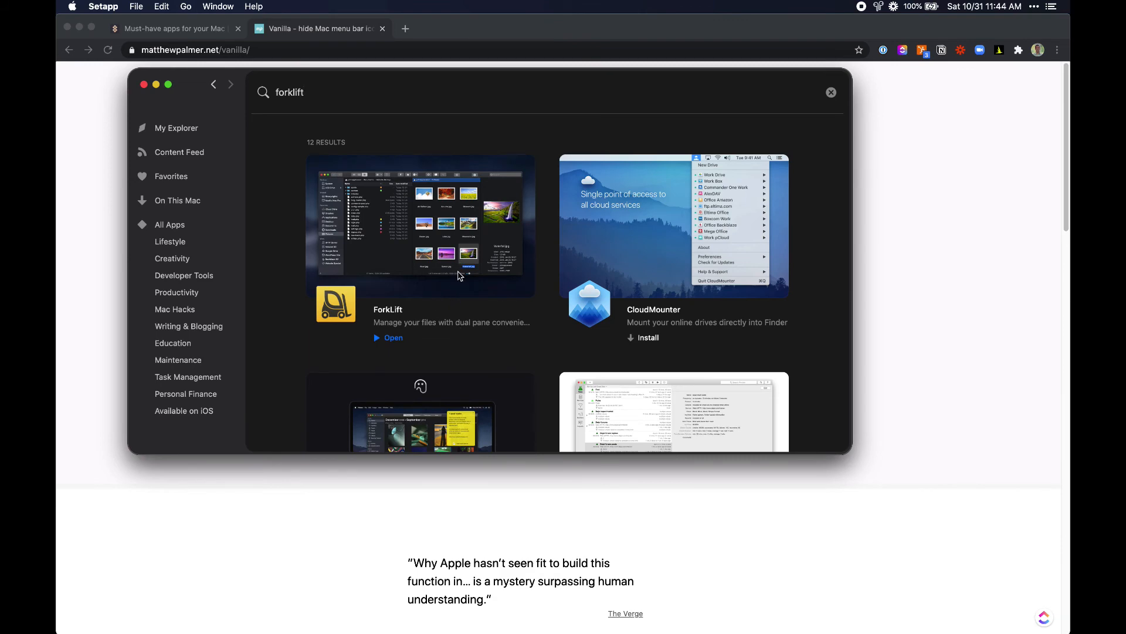
click(460, 276)
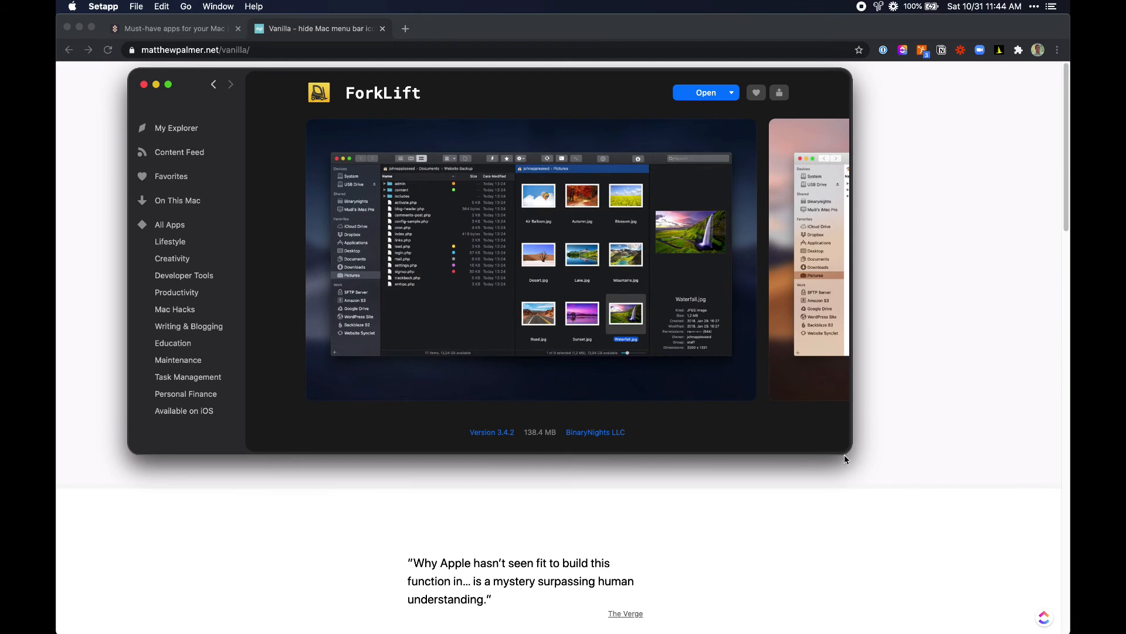
drag(844, 455, 822, 434)
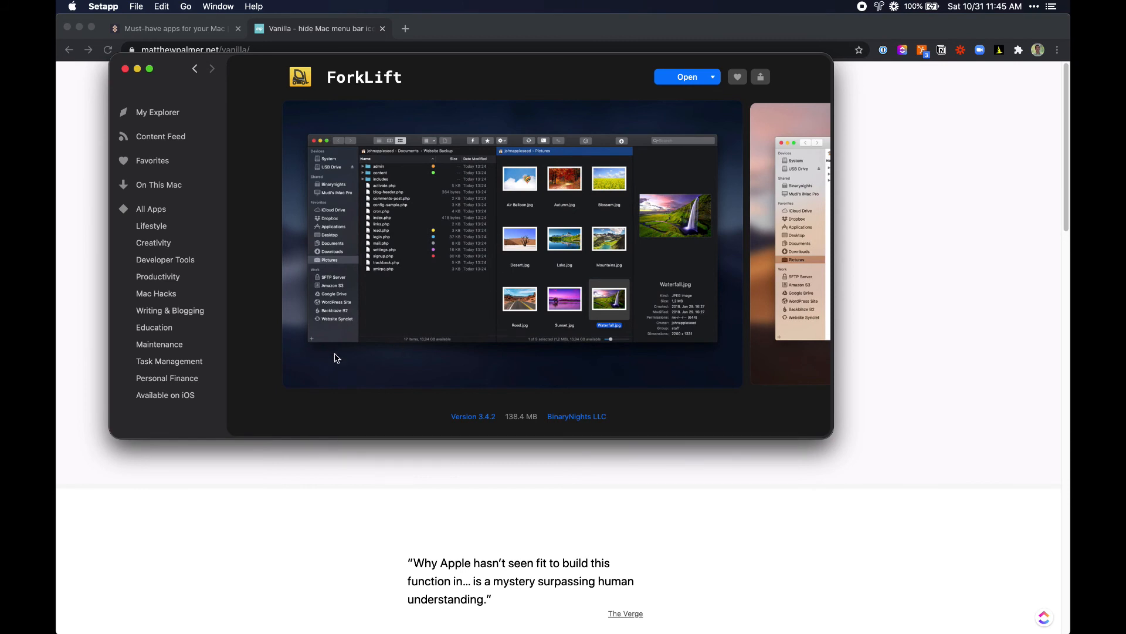
- Leave the ForkLift page and look through the apps in the Available on iOS category
key(super+bracketleft)
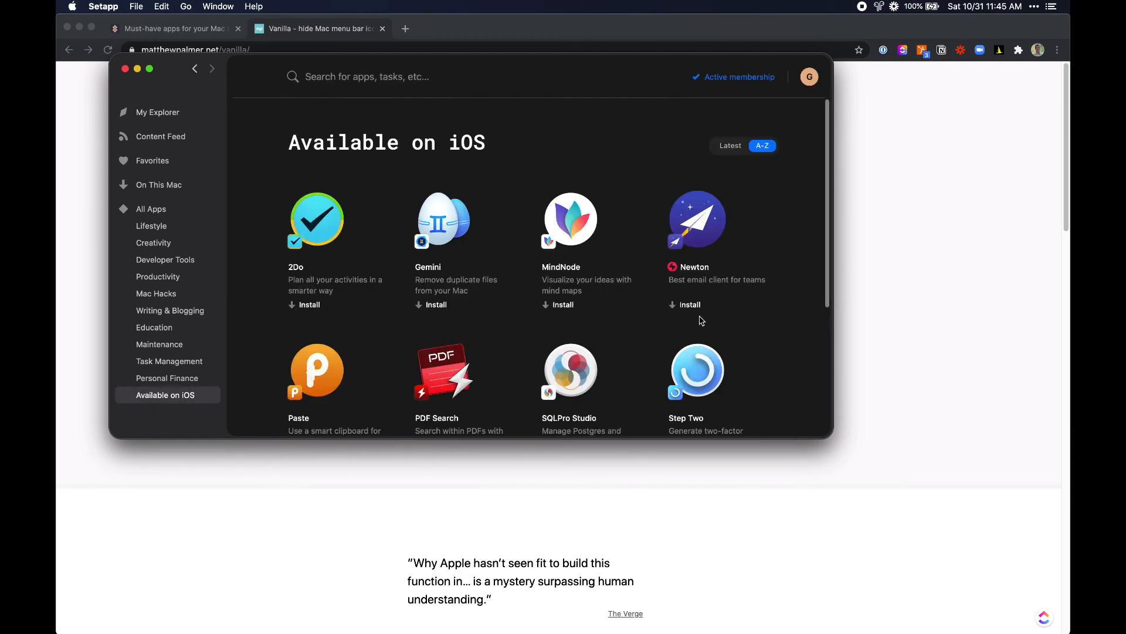
scroll(509, 367, down, 5)
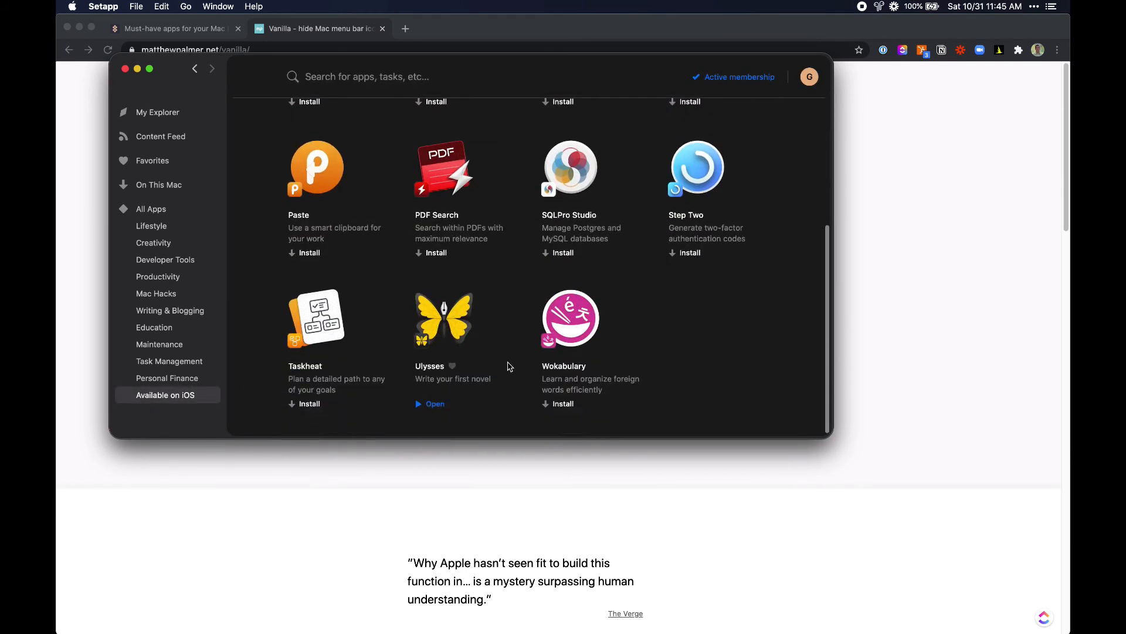
scroll(510, 366, up, 5)
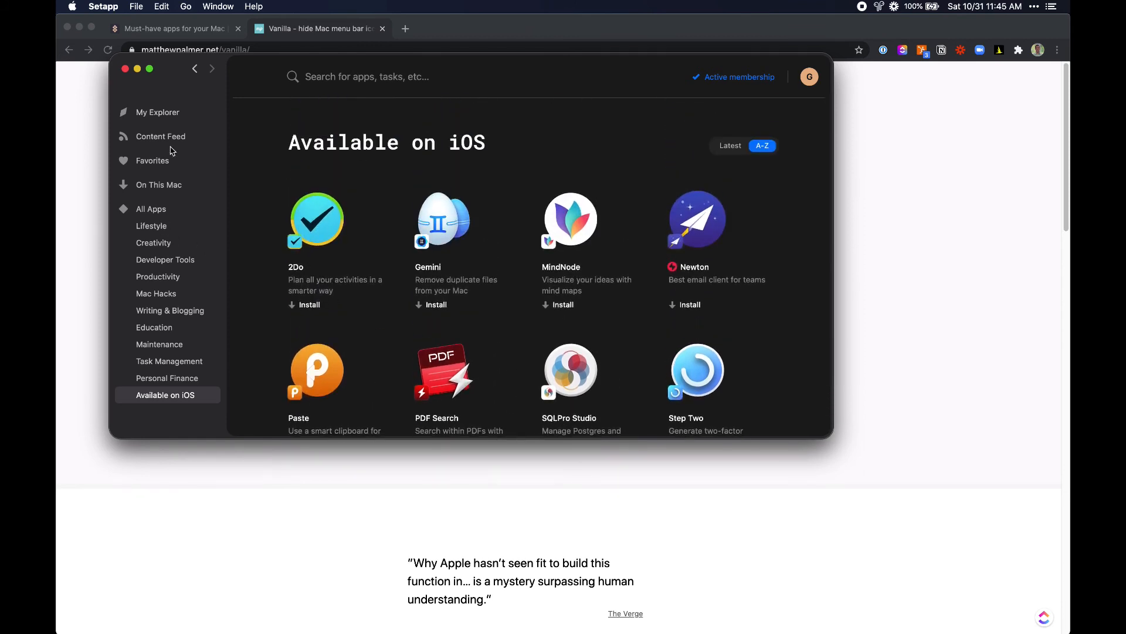
- Review the Setapp apps installed on this Mac, from ToothFairy to CleanShot X
click(168, 186)
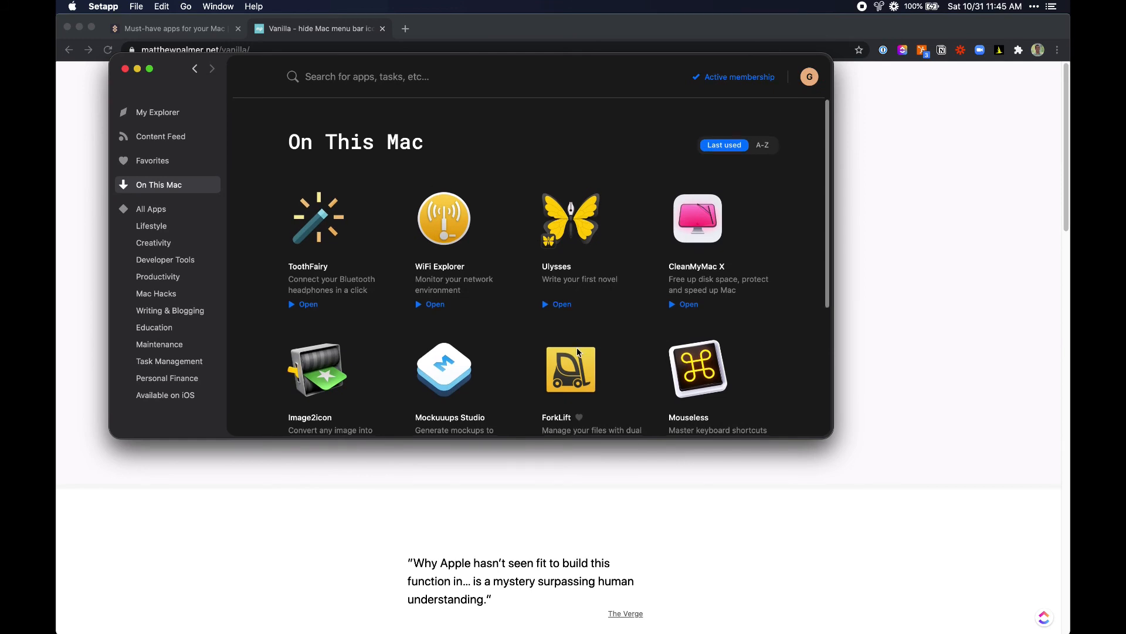
scroll(578, 351, down, 5)
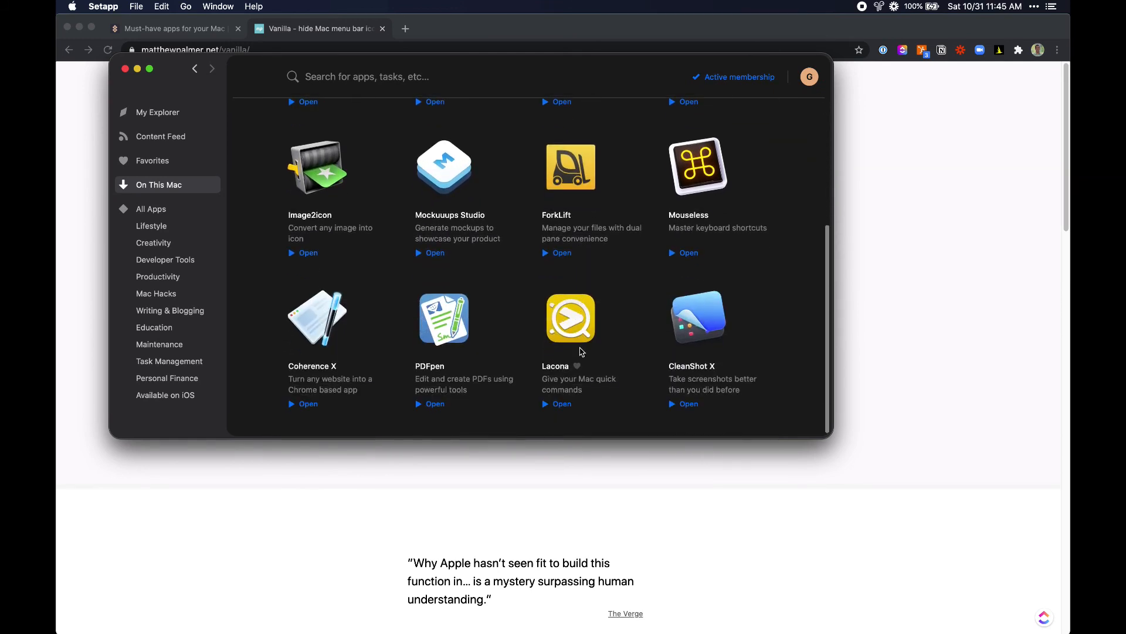
scroll(581, 351, up, 5)
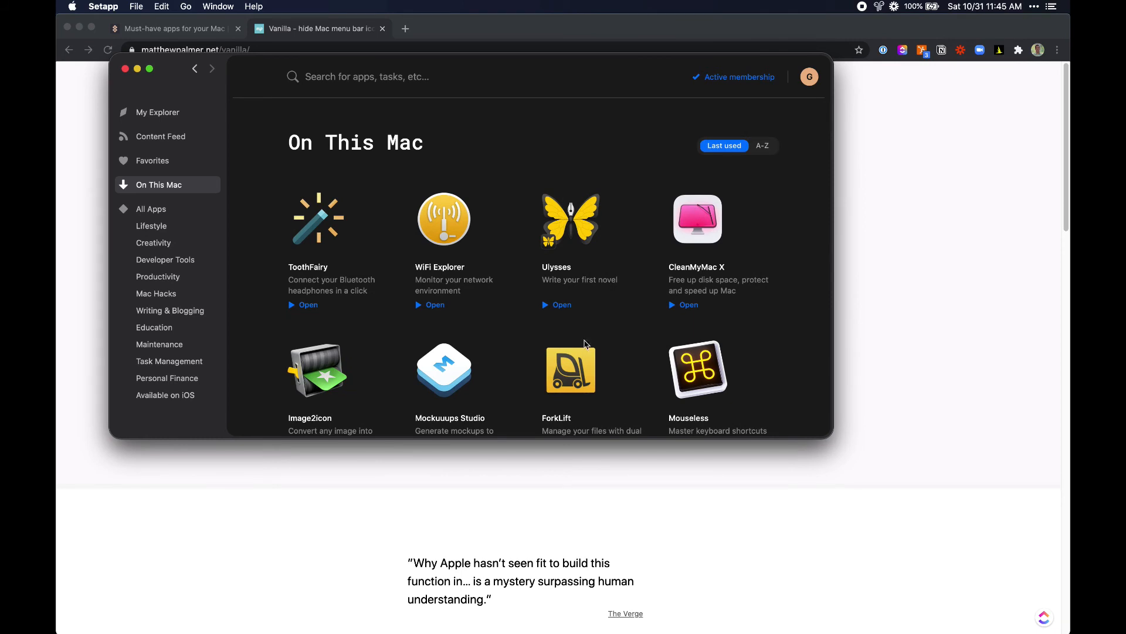
- In Chrome, search the web for "clean my mac" in a new tab and open MacPaw's CleanMyMac X licence purchase page
click(872, 237)
key(super+t)
text(clean my mac)
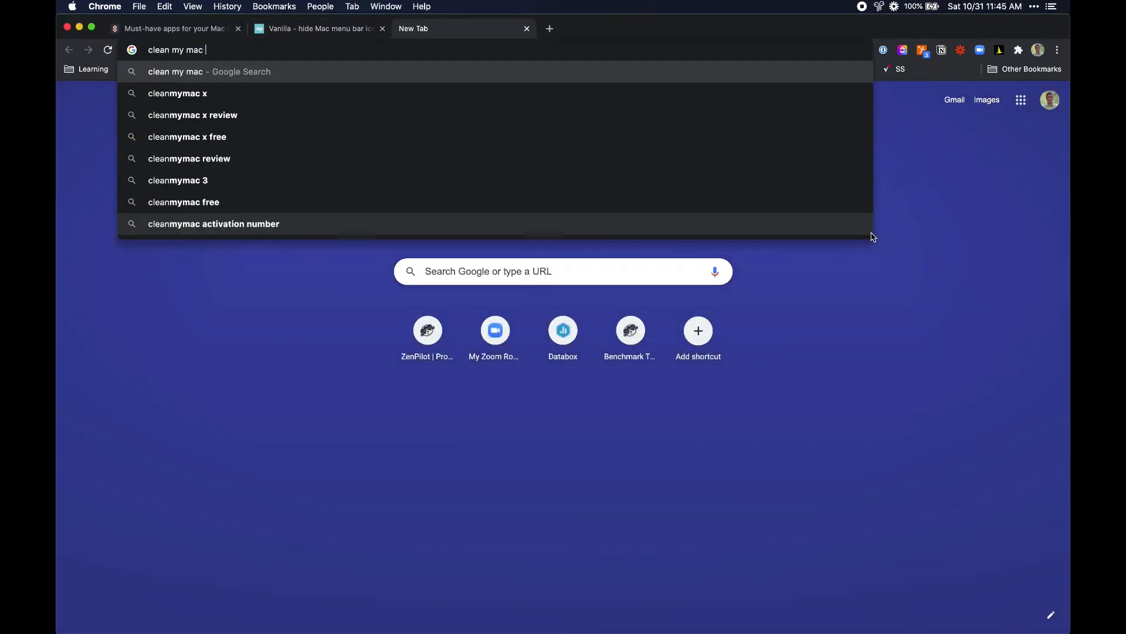
key(Return)
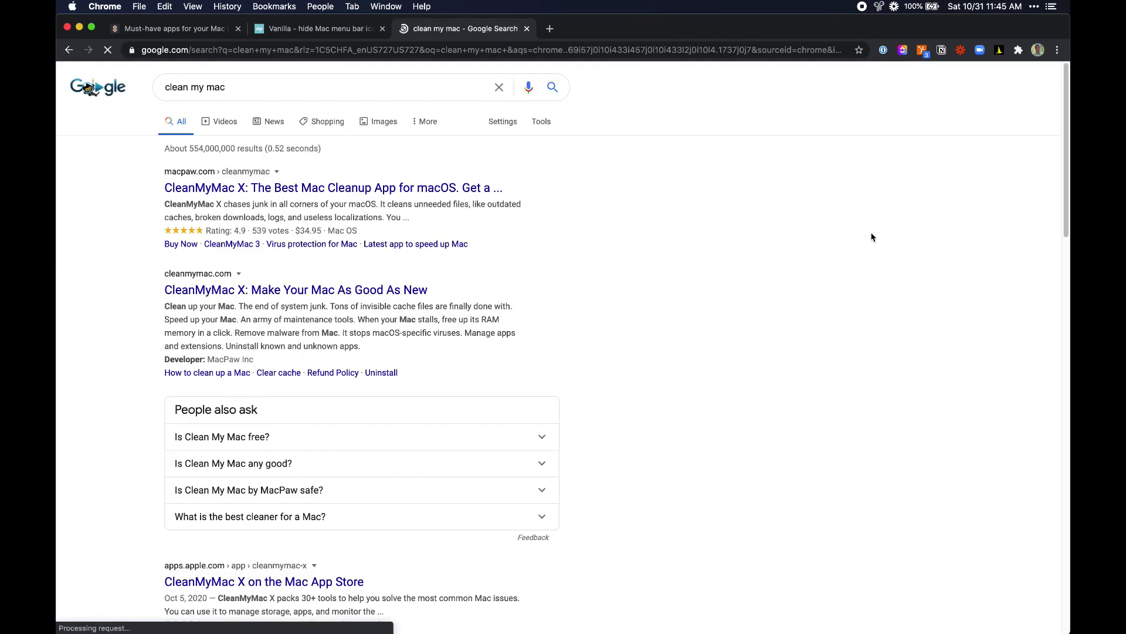
click(392, 188)
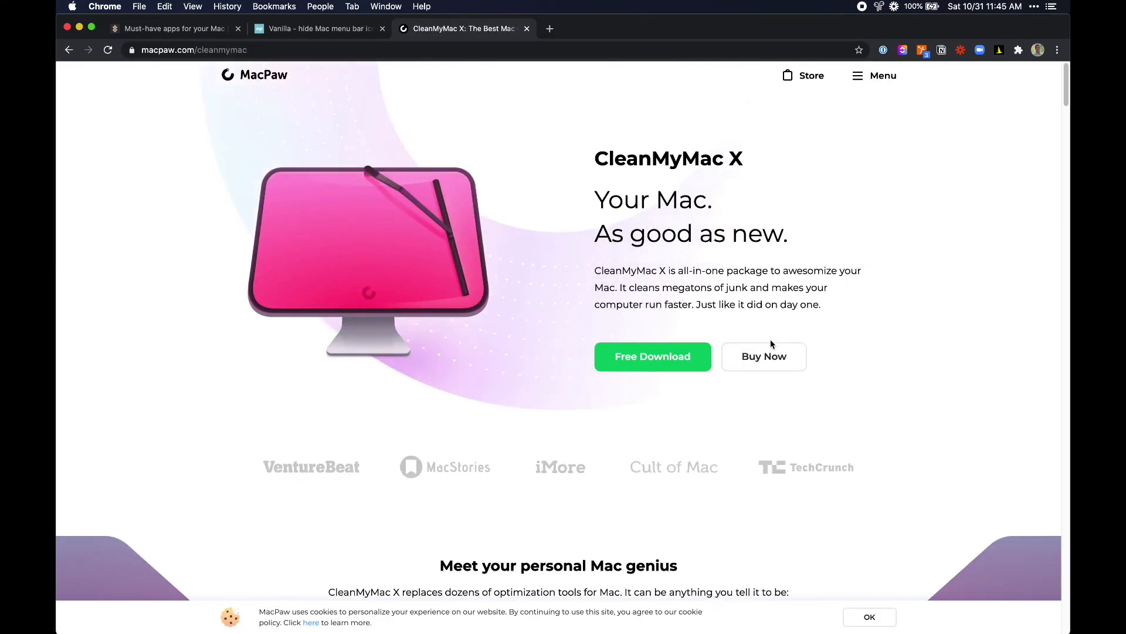
click(770, 361)
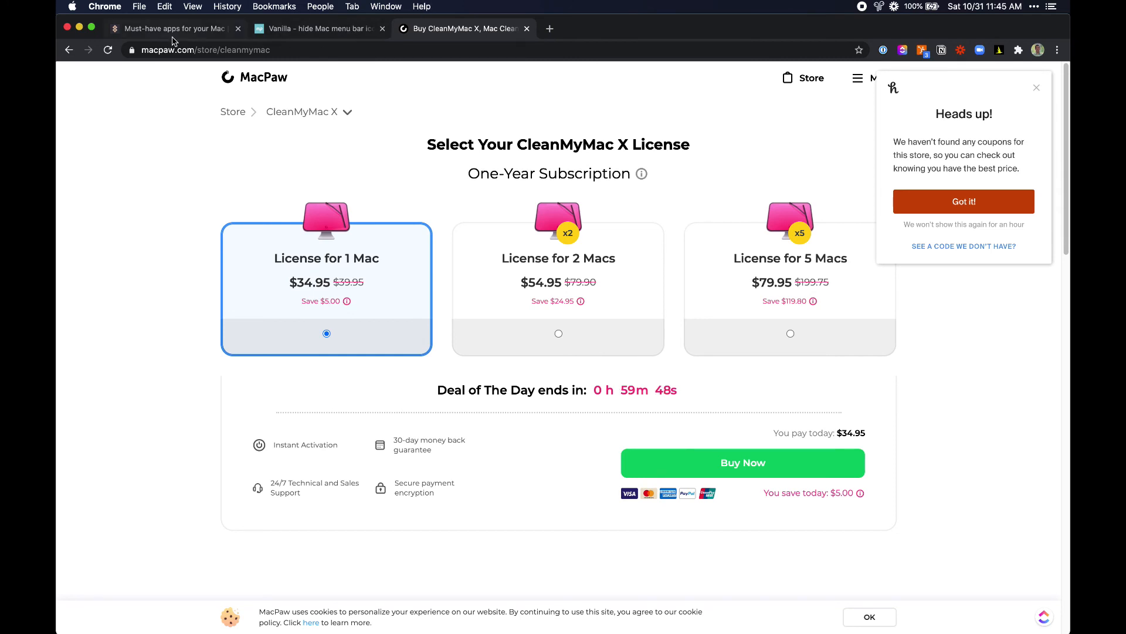
- Search the web for "bartender" and "paste subscription", each in its own new tab
key(super+t)
text(bartender)
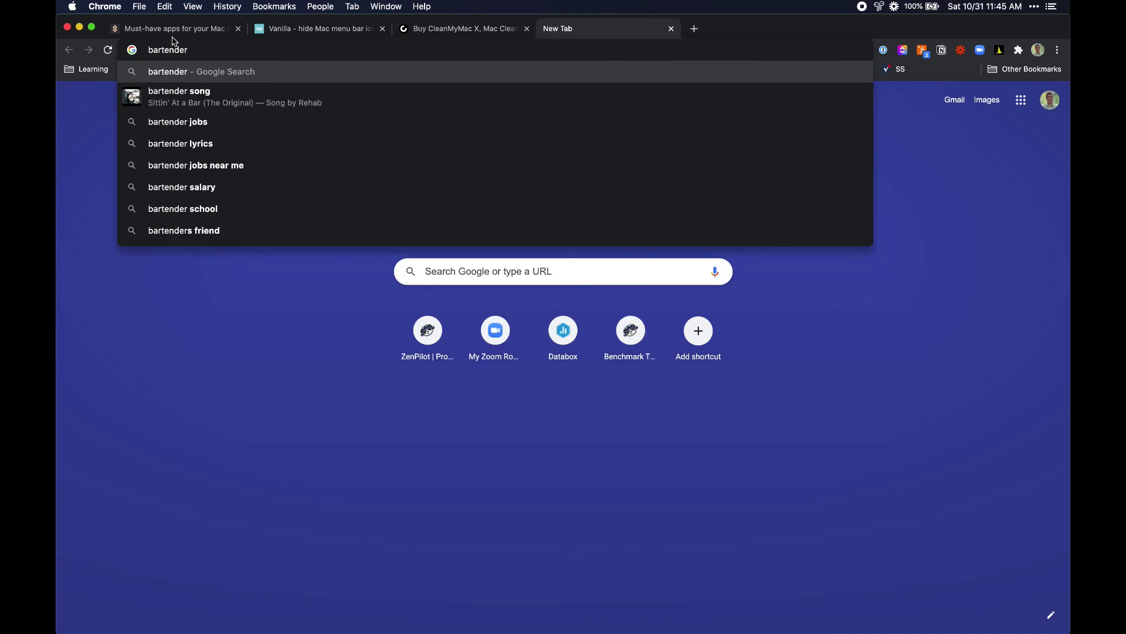
key(Return)
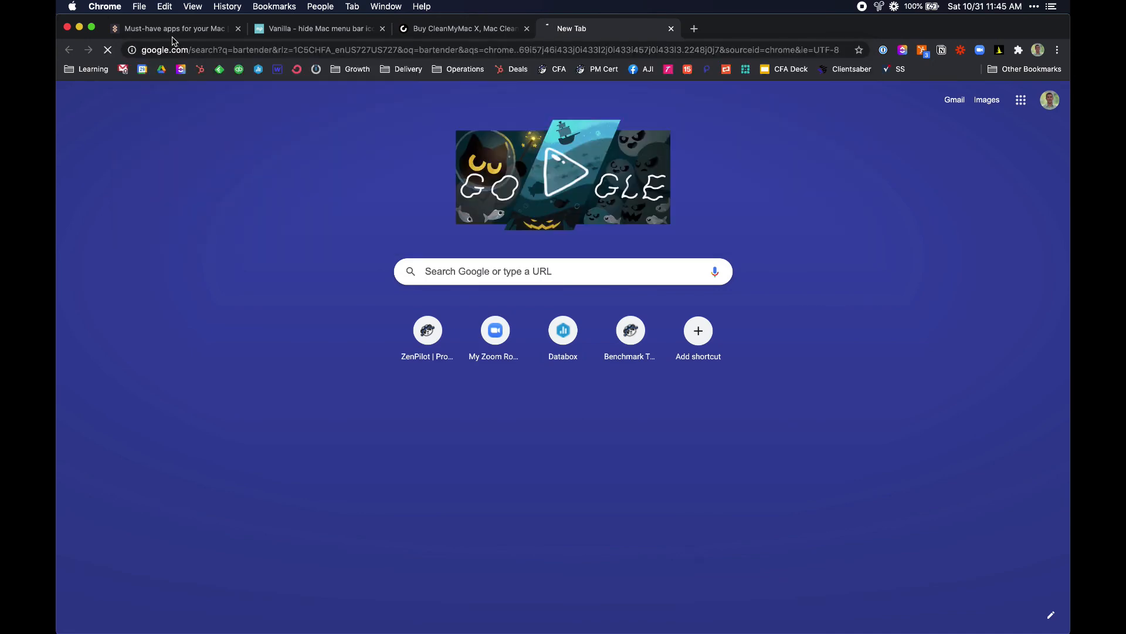
key(super+t)
text(paste)
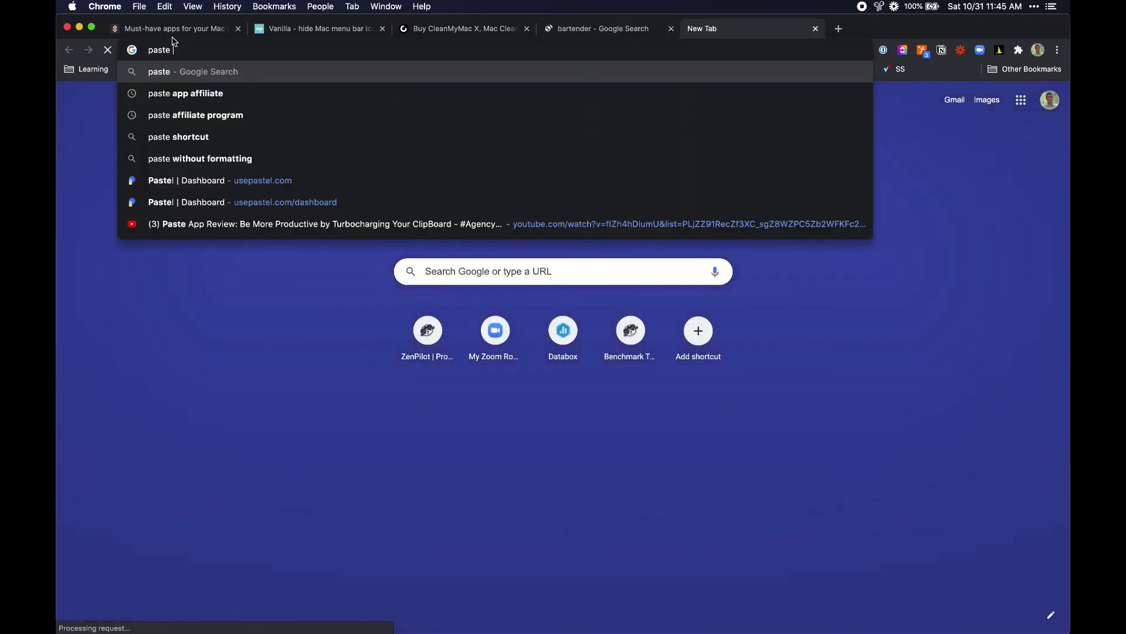
text( subscription)
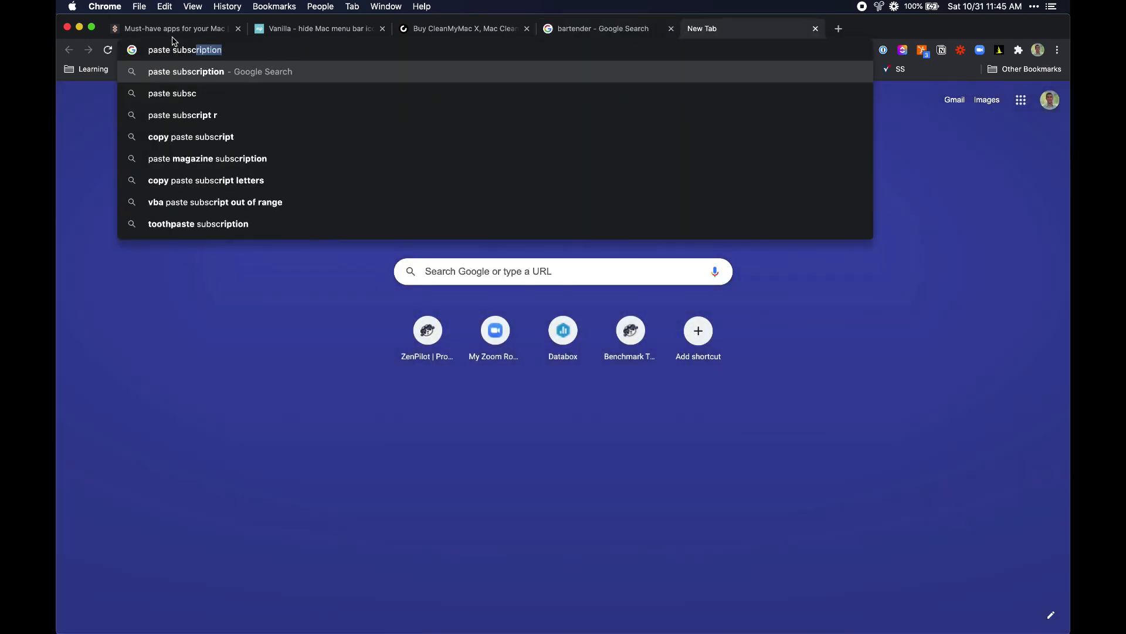
key(Return)
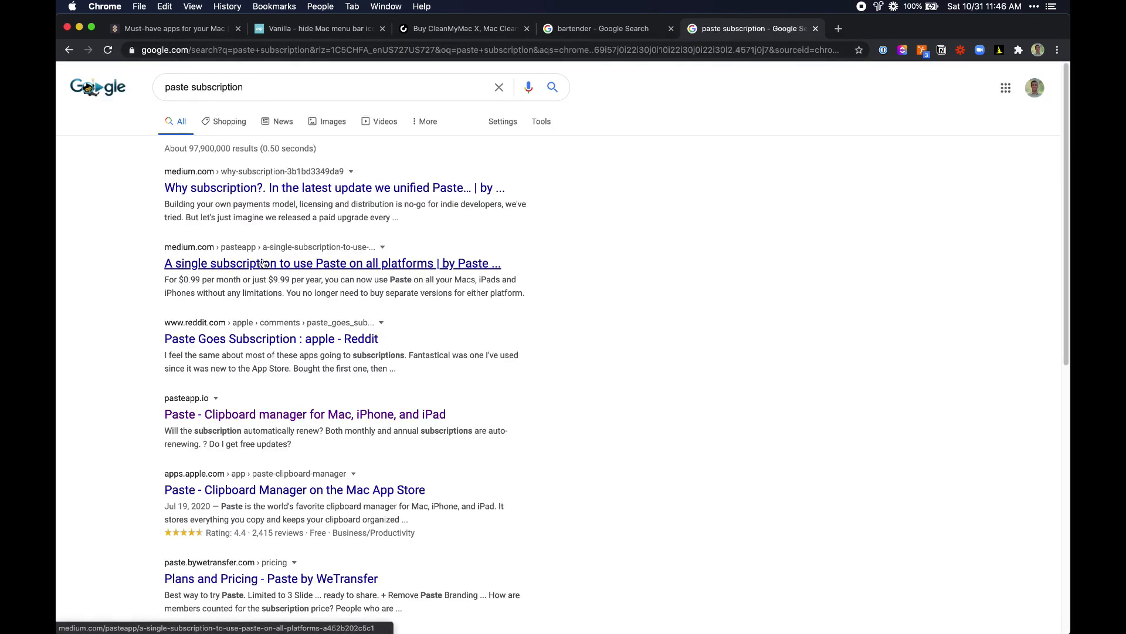
- Close the Paste search, Bartender search and CleanMyMac X purchase tabs
key(super+w)
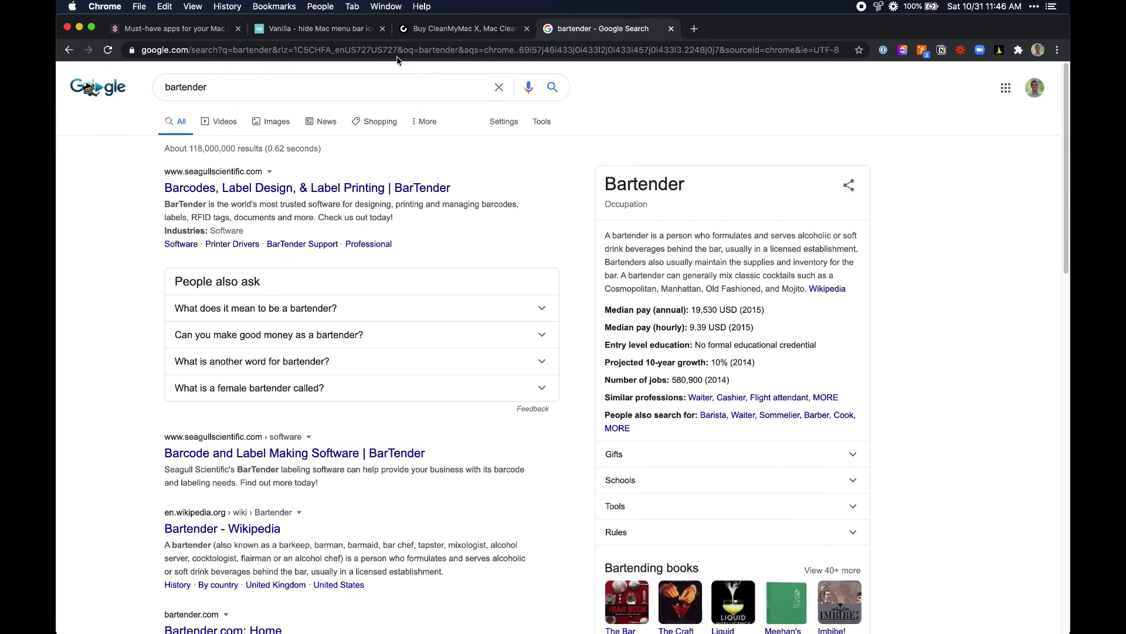
key(super+w)
key(super+w)
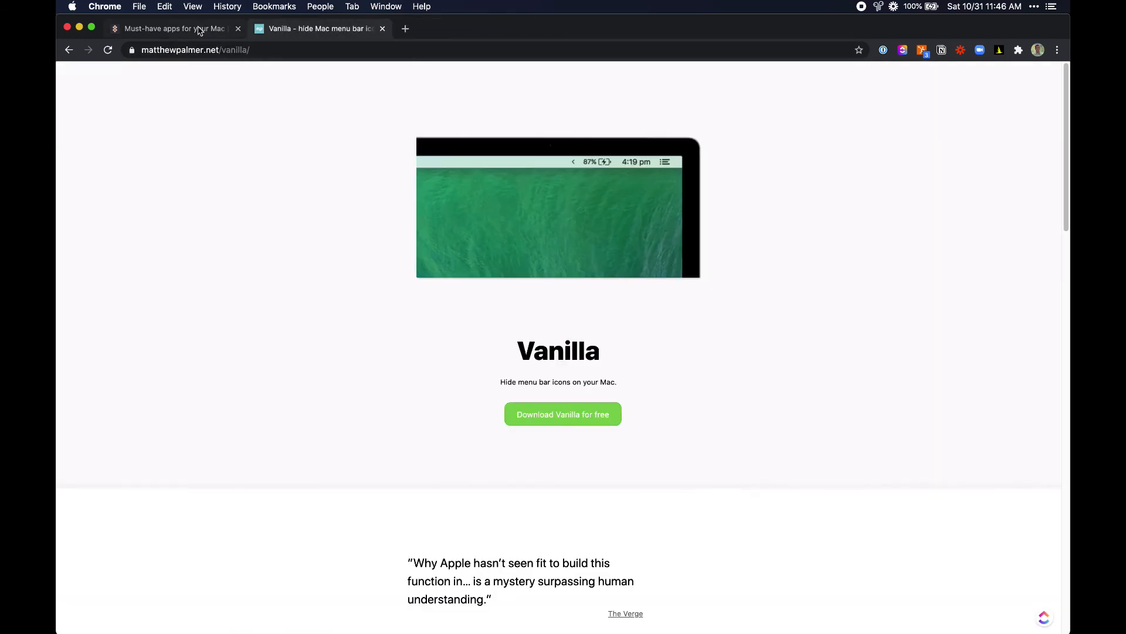
- On the Setapp website, view the membership pricing and examine the Setapp for Teams page, including its per-user and extra-device pricing
click(200, 30)
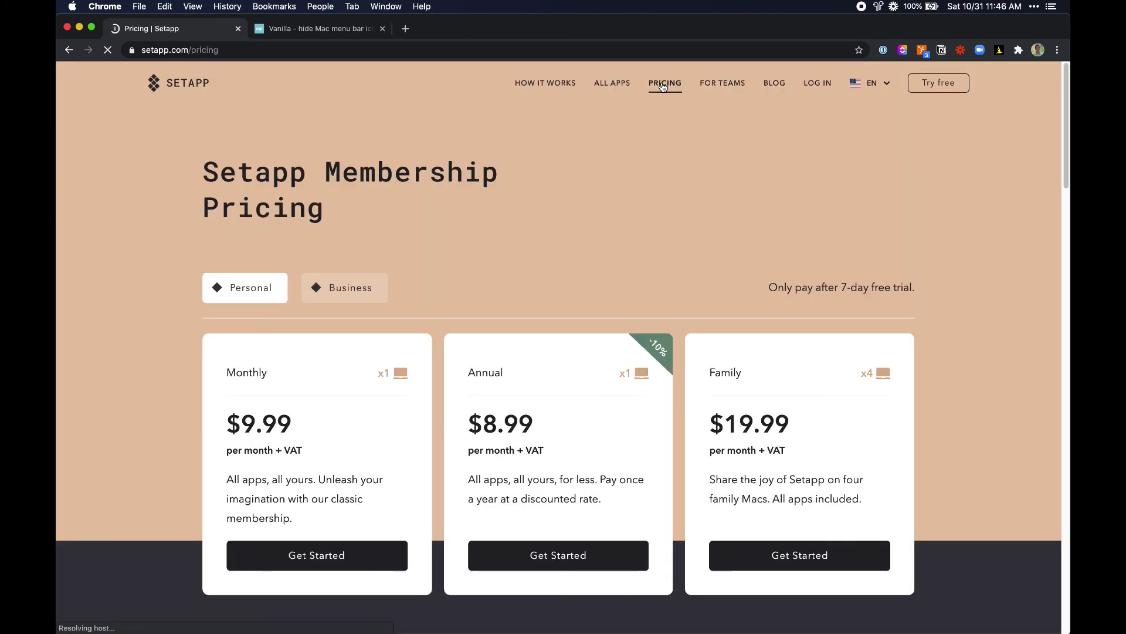
click(727, 94)
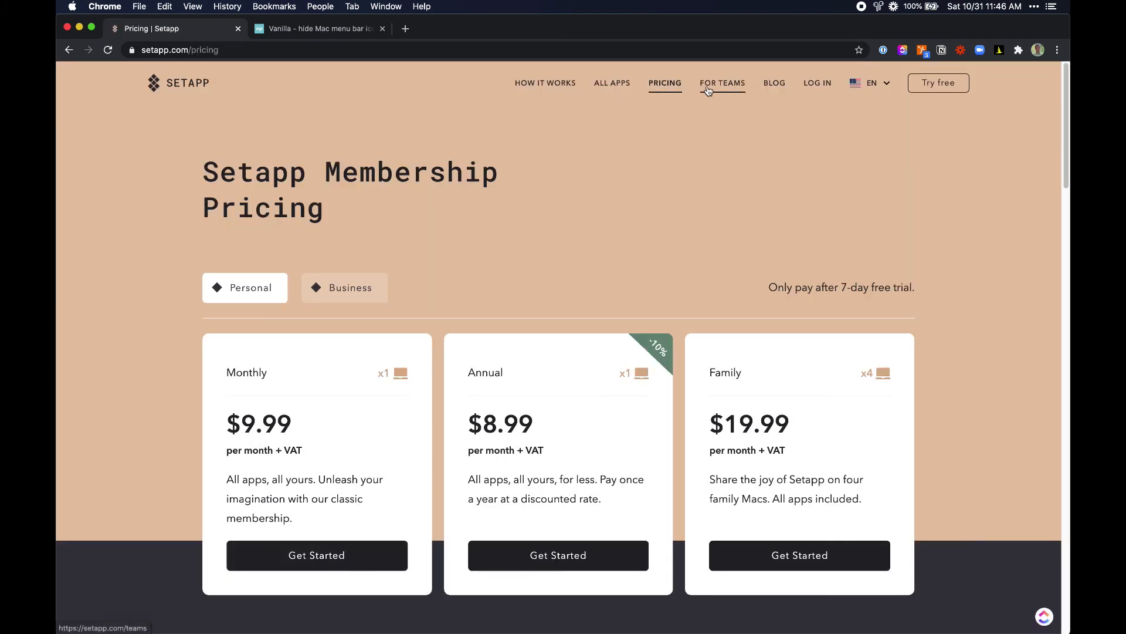
scroll(528, 460, down, 10)
scroll(528, 460, down, 20)
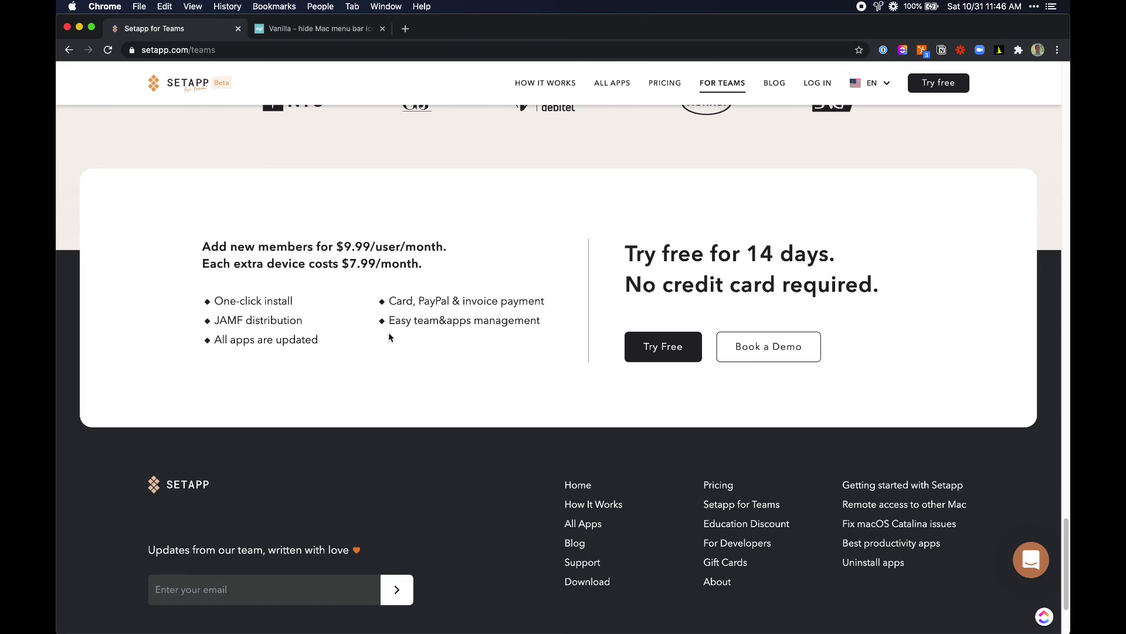
scroll(389, 337, up, 15)
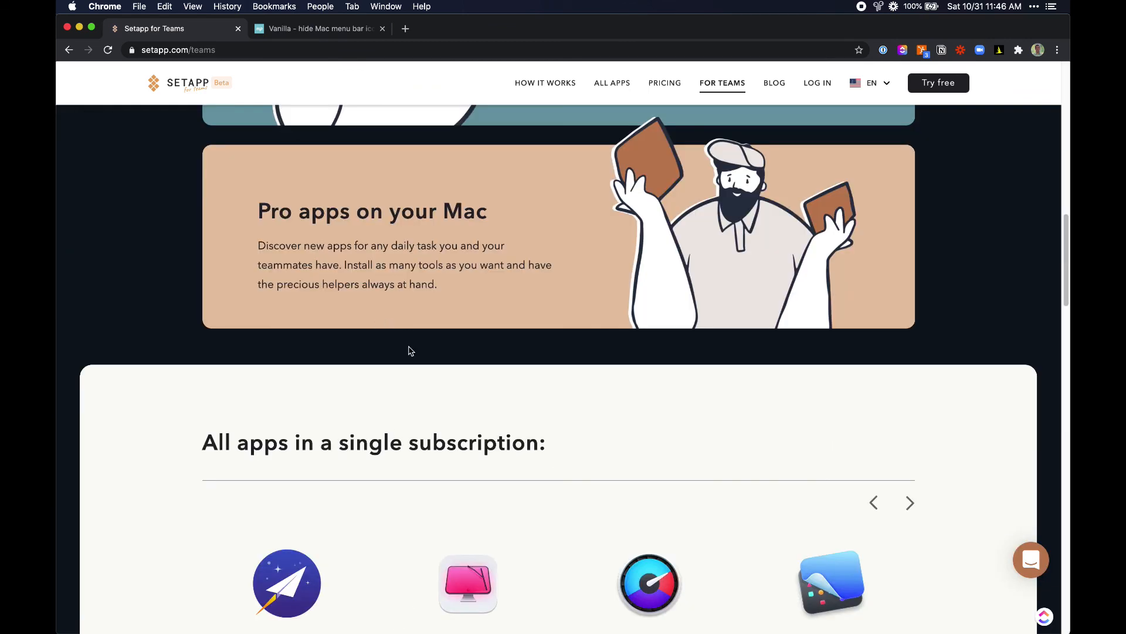
- Switch to the Setapp app and go through its Favorites, Content Feed and My Explorer sections
key(super+Tab)
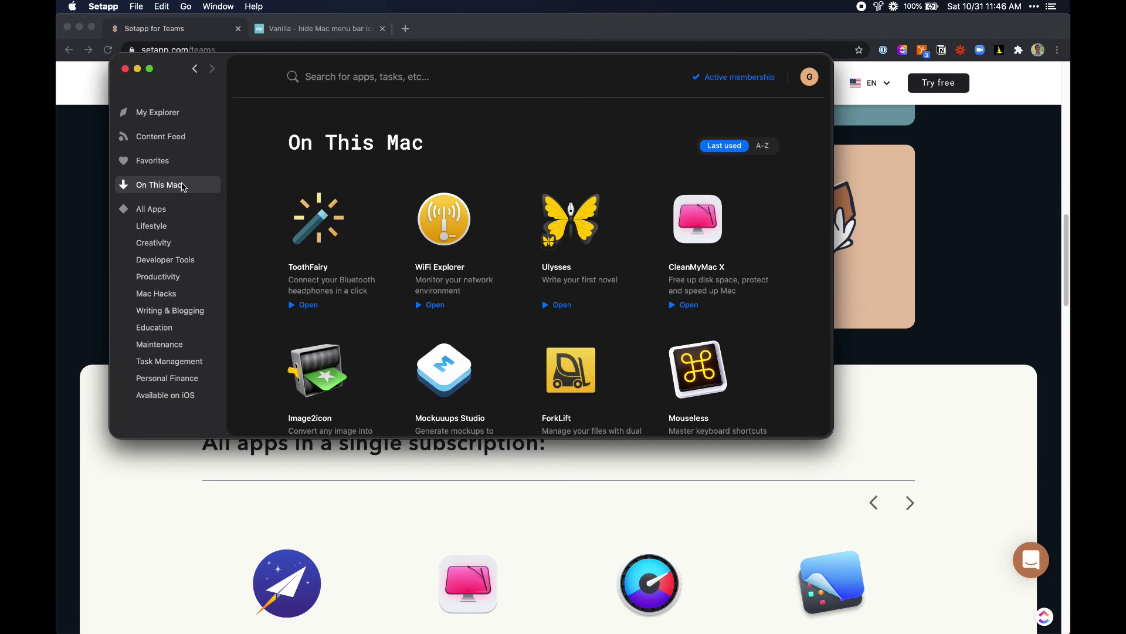
click(164, 165)
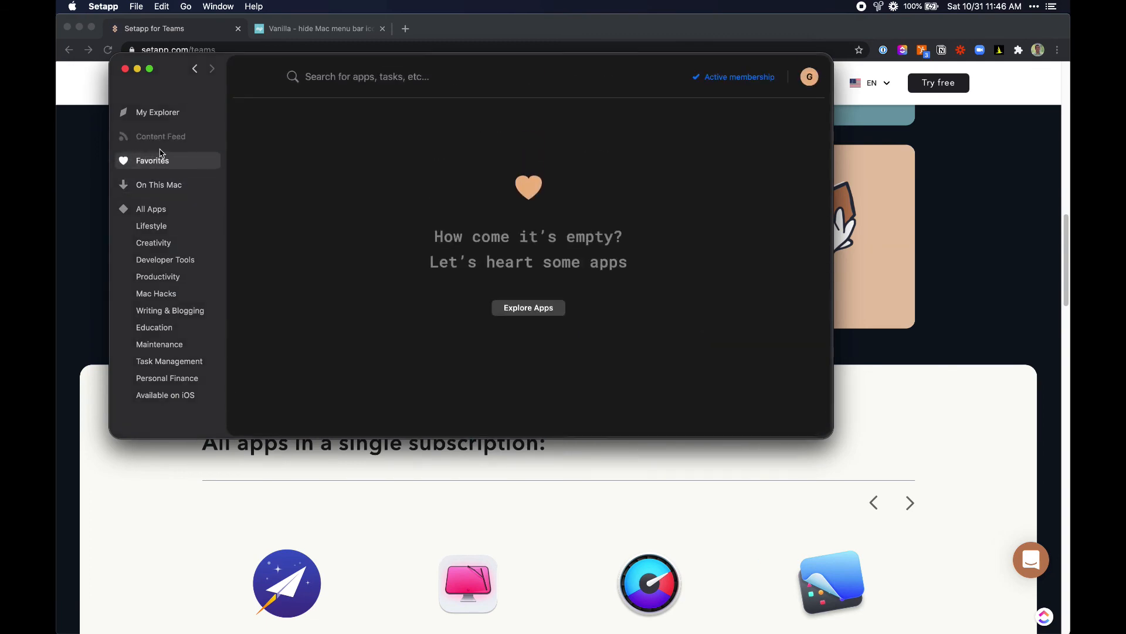
click(160, 149)
click(161, 110)
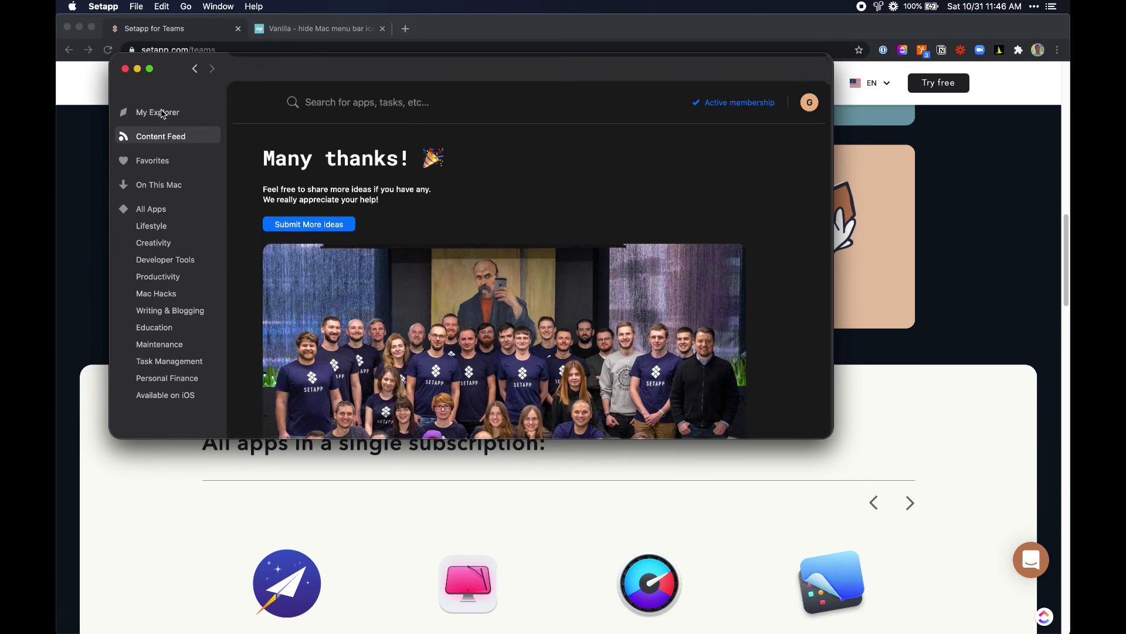